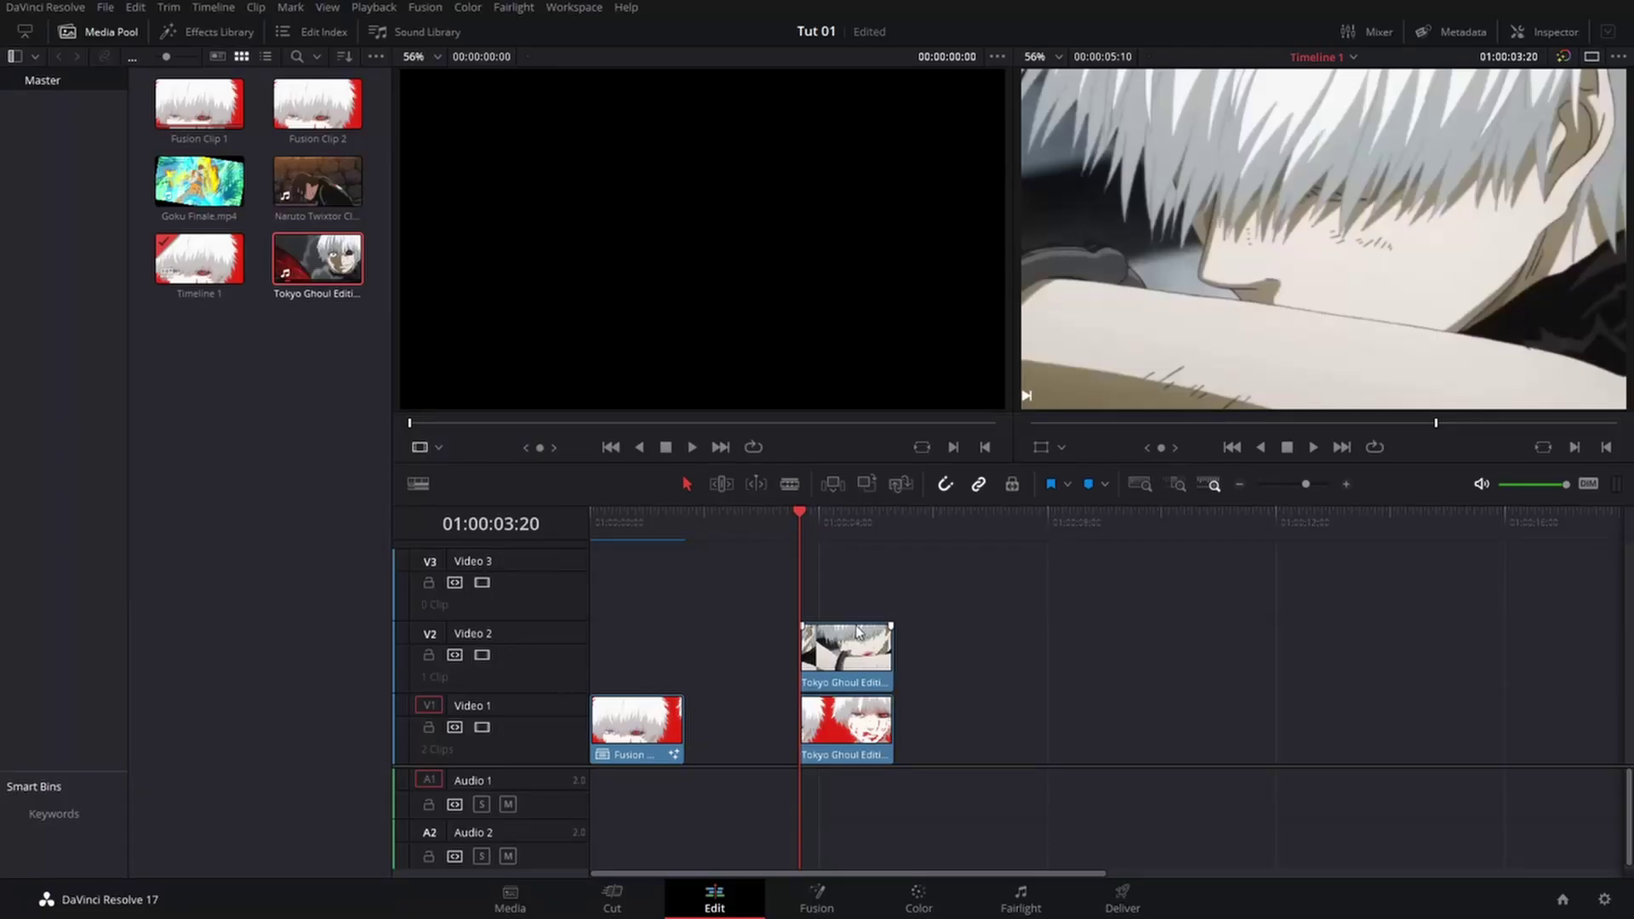
Play the Tokyo Ghoul timeline from the start in a single large viewer.
{"action": "left_click", "coordinate": [596, 522]}
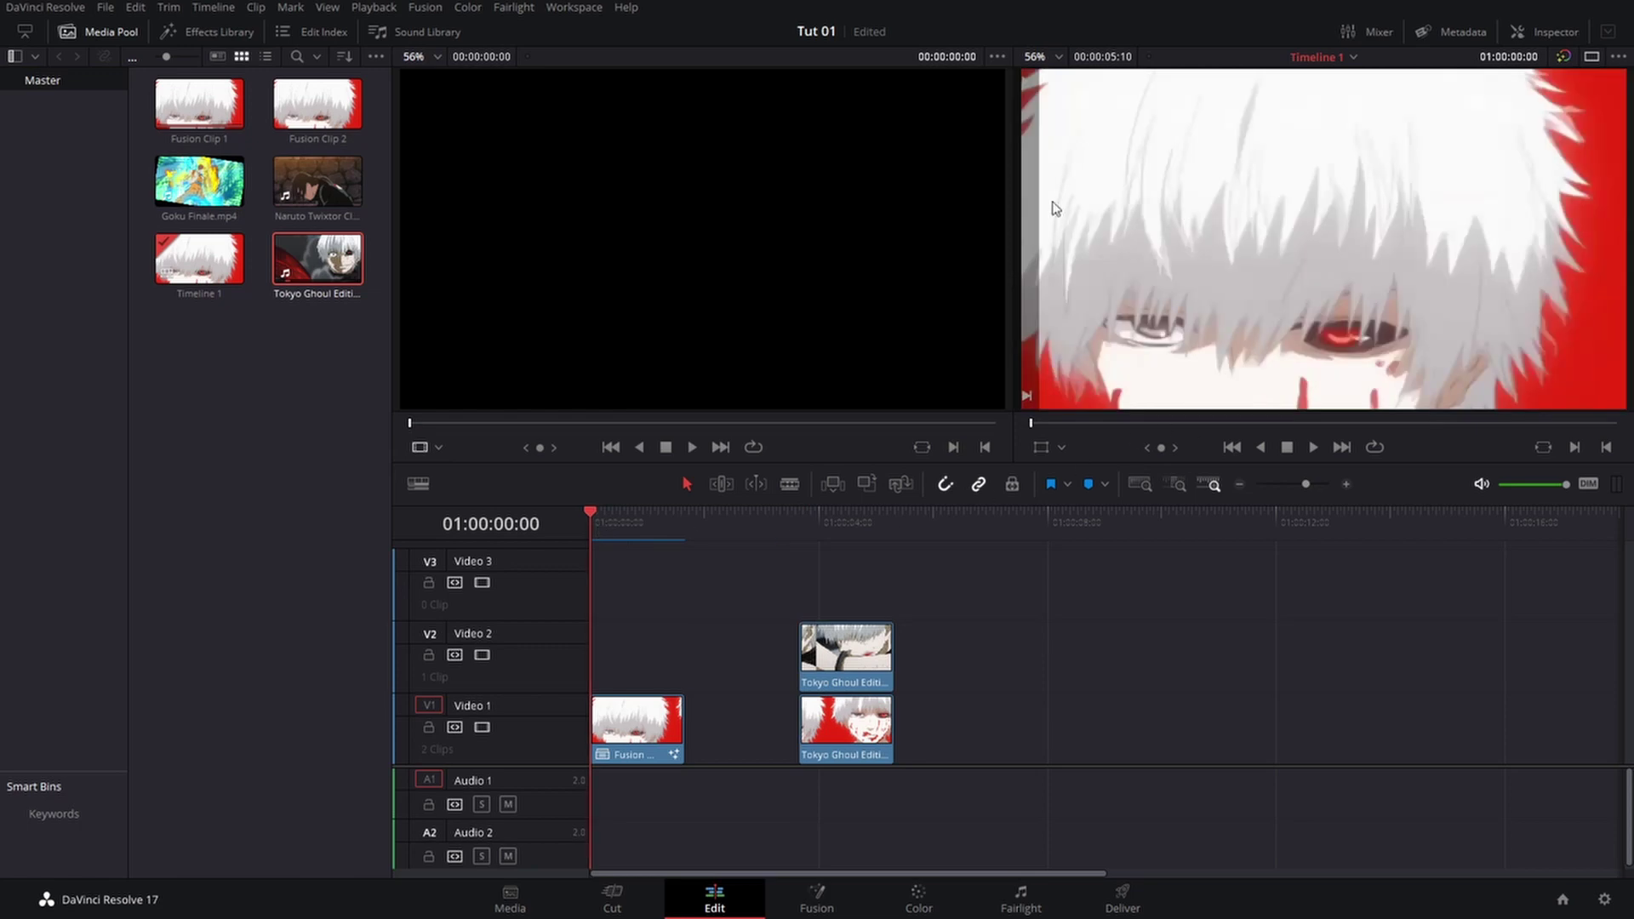
{"action": "left_click", "coordinate": [1588, 58]}
{"action": "key", "text": "space"}
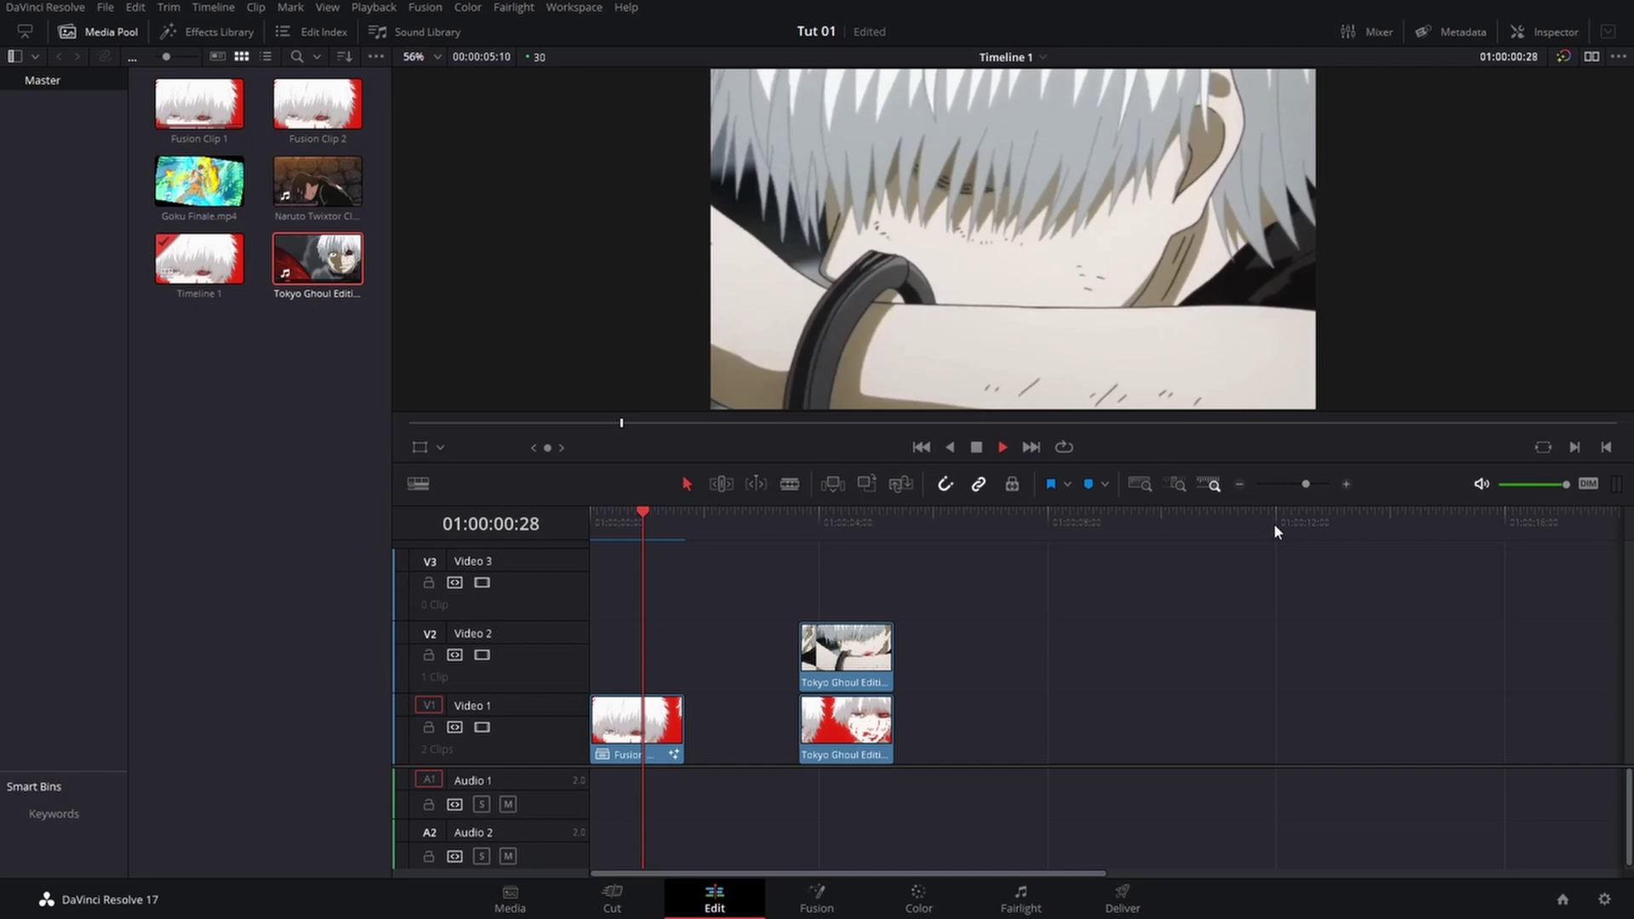
Select both stacked Tokyo Ghoul clips on V1 and V2 and combine them into a new Fusion clip.
{"action": "left_click", "coordinate": [800, 537]}
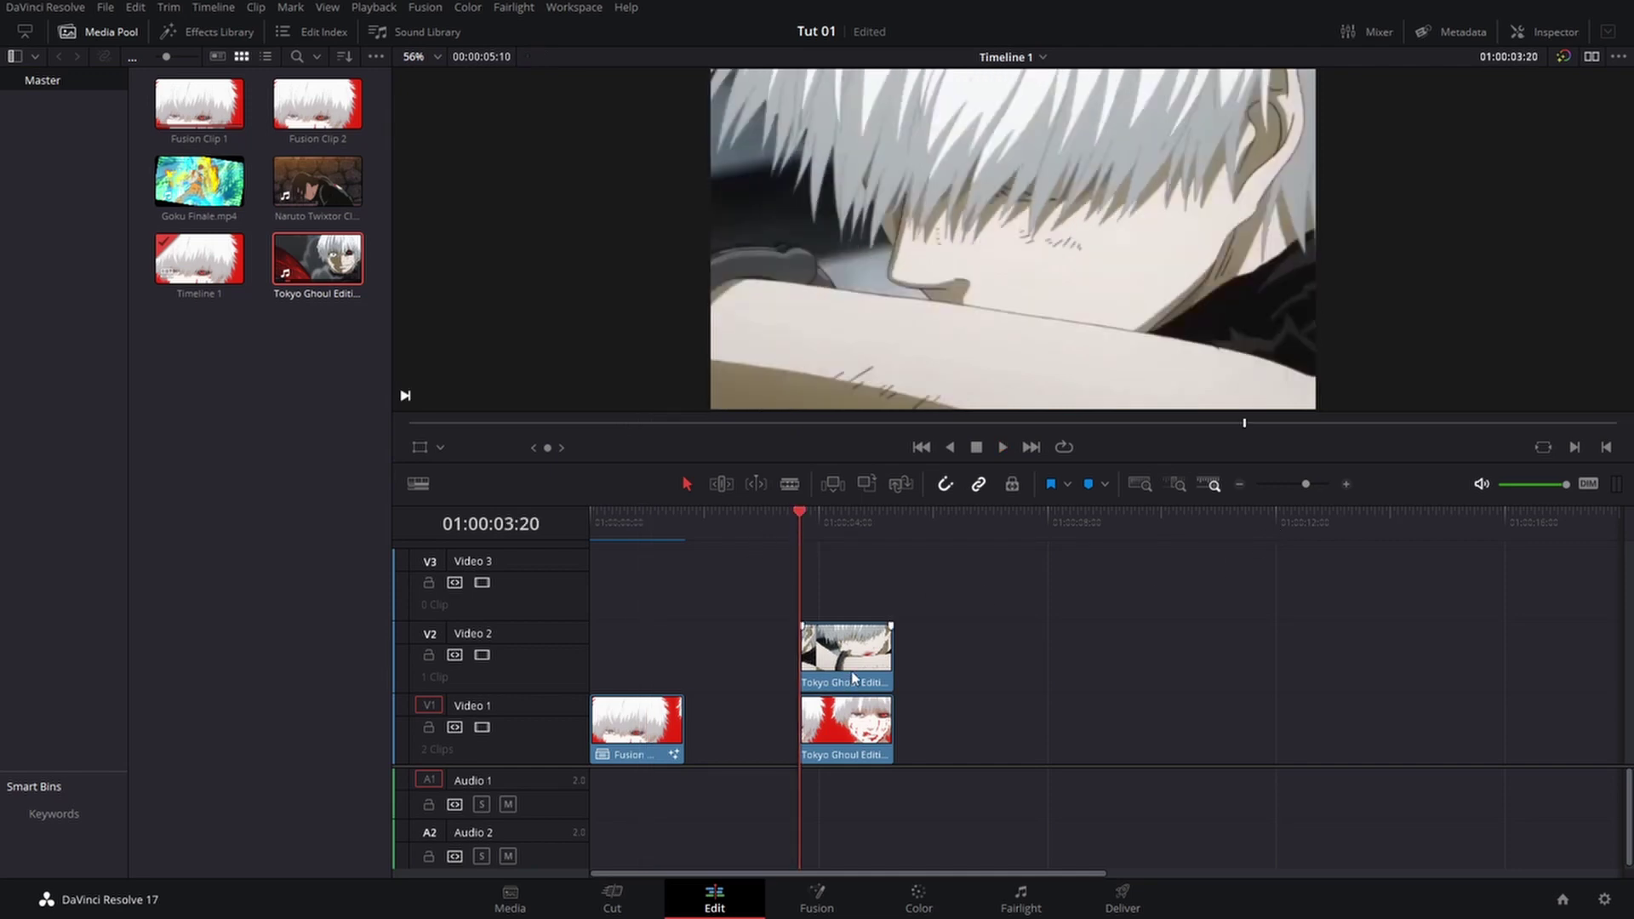
{"action": "left_click_drag", "start_coordinate": [853, 682], "coordinate": [866, 677]}
{"action": "left_click_drag", "start_coordinate": [936, 620], "coordinate": [856, 755]}
{"action": "right_click", "coordinate": [855, 755]}
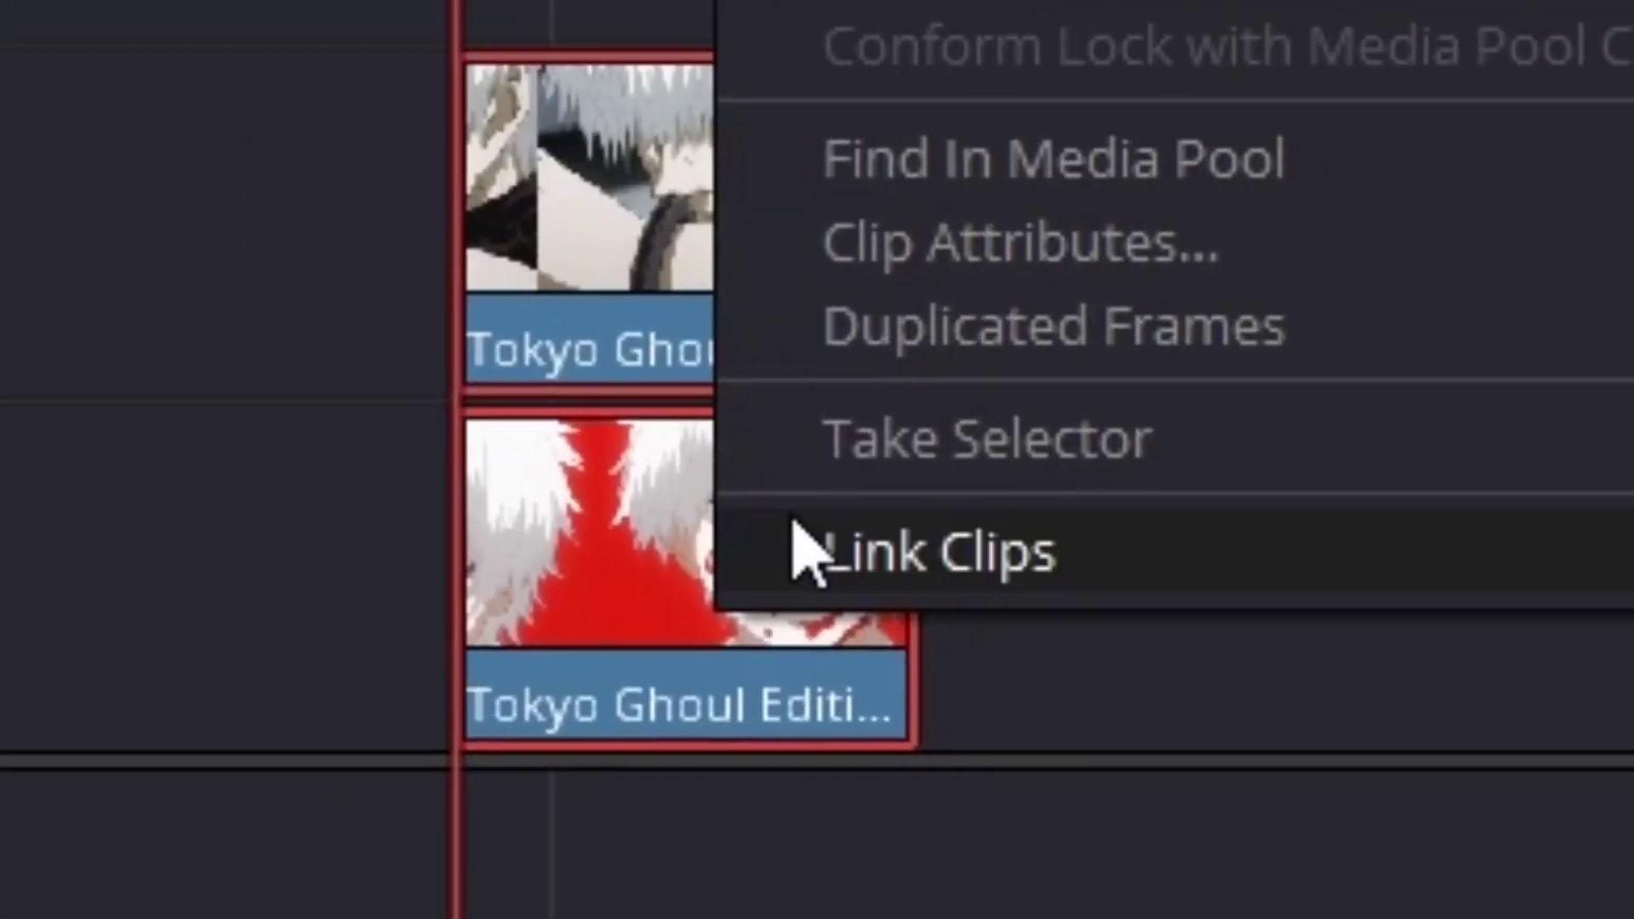
{"action": "left_click", "coordinate": [953, 246]}
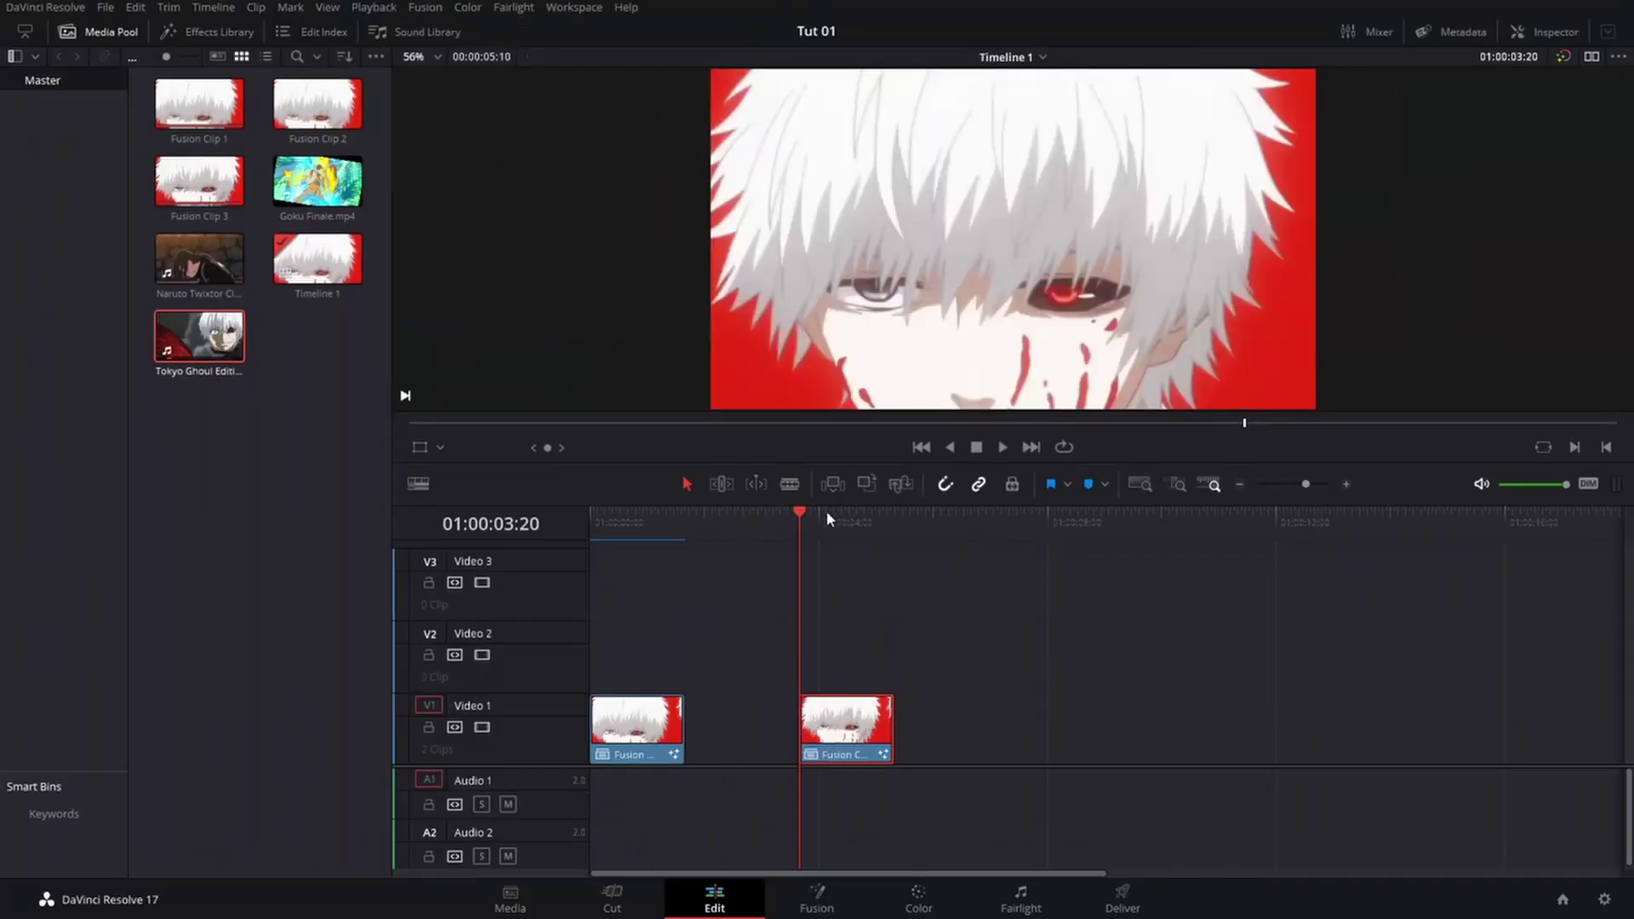
{"action": "left_click", "coordinate": [829, 512]}
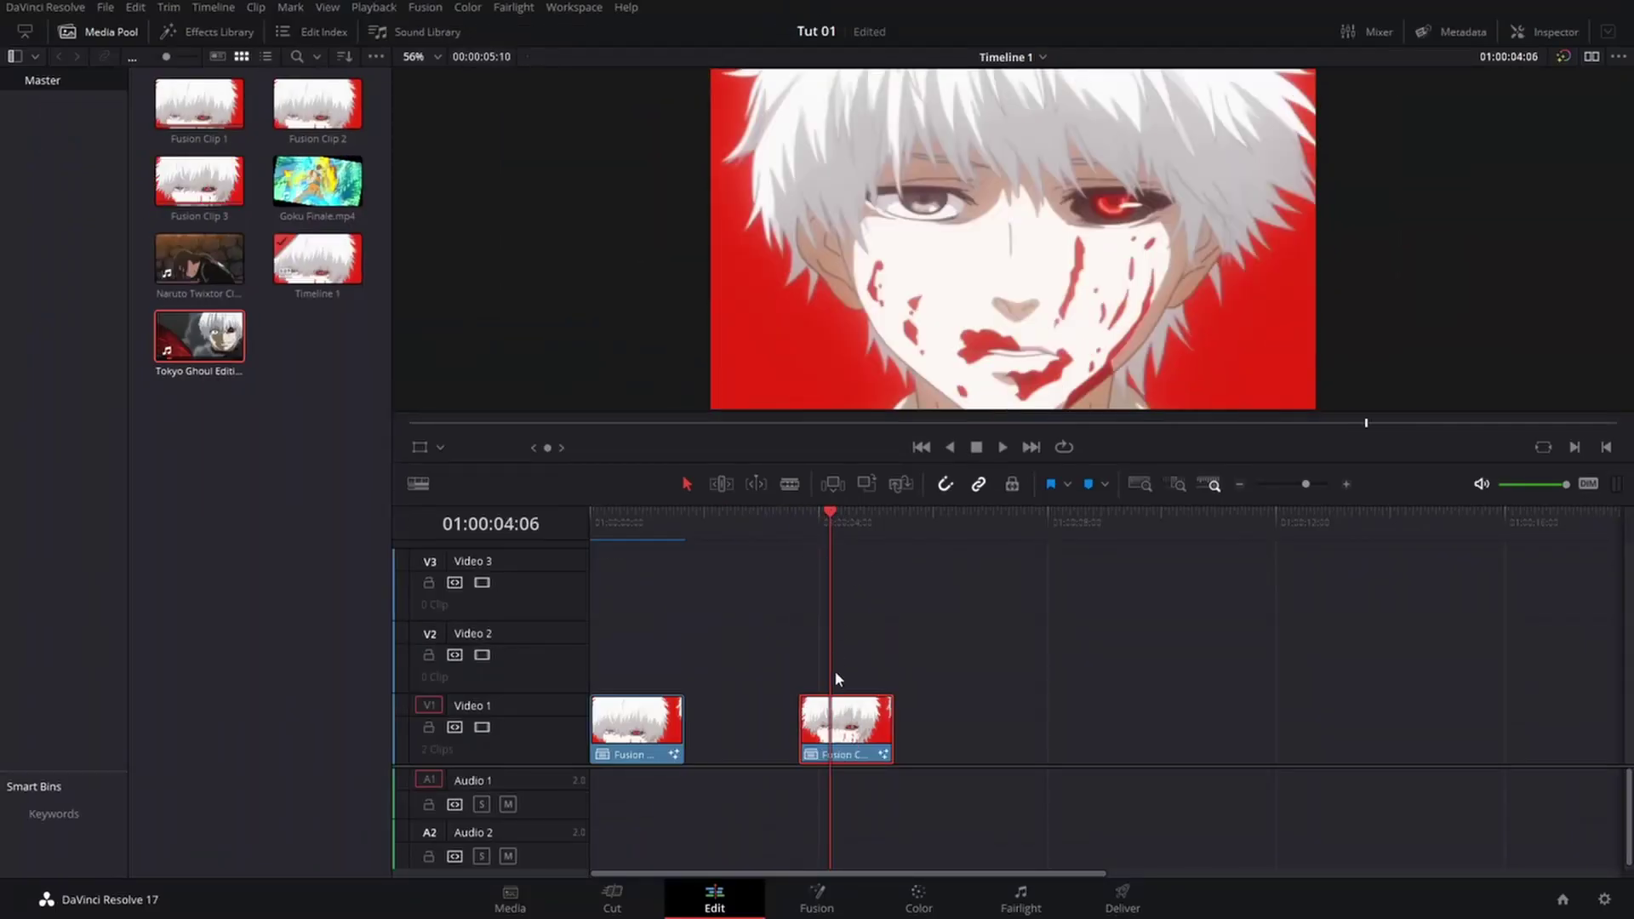
Show the Fusion page with the Spline panel closed, a taller node editor and the Media Pool hidden.
{"action": "left_click", "coordinate": [816, 900]}
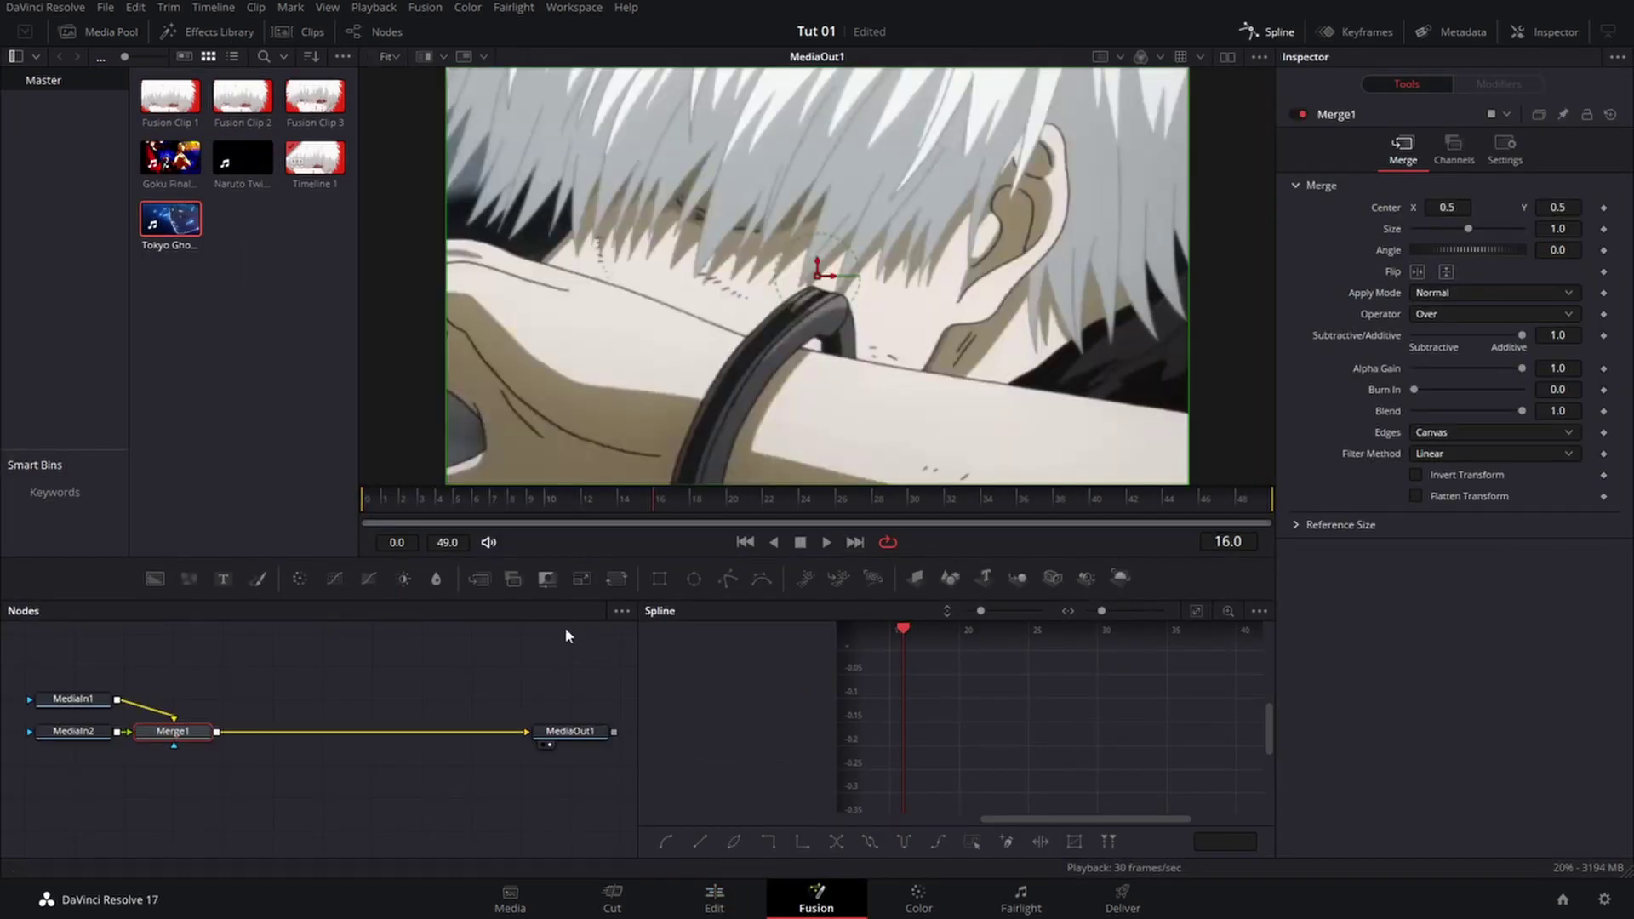
{"action": "left_click", "coordinate": [1277, 31]}
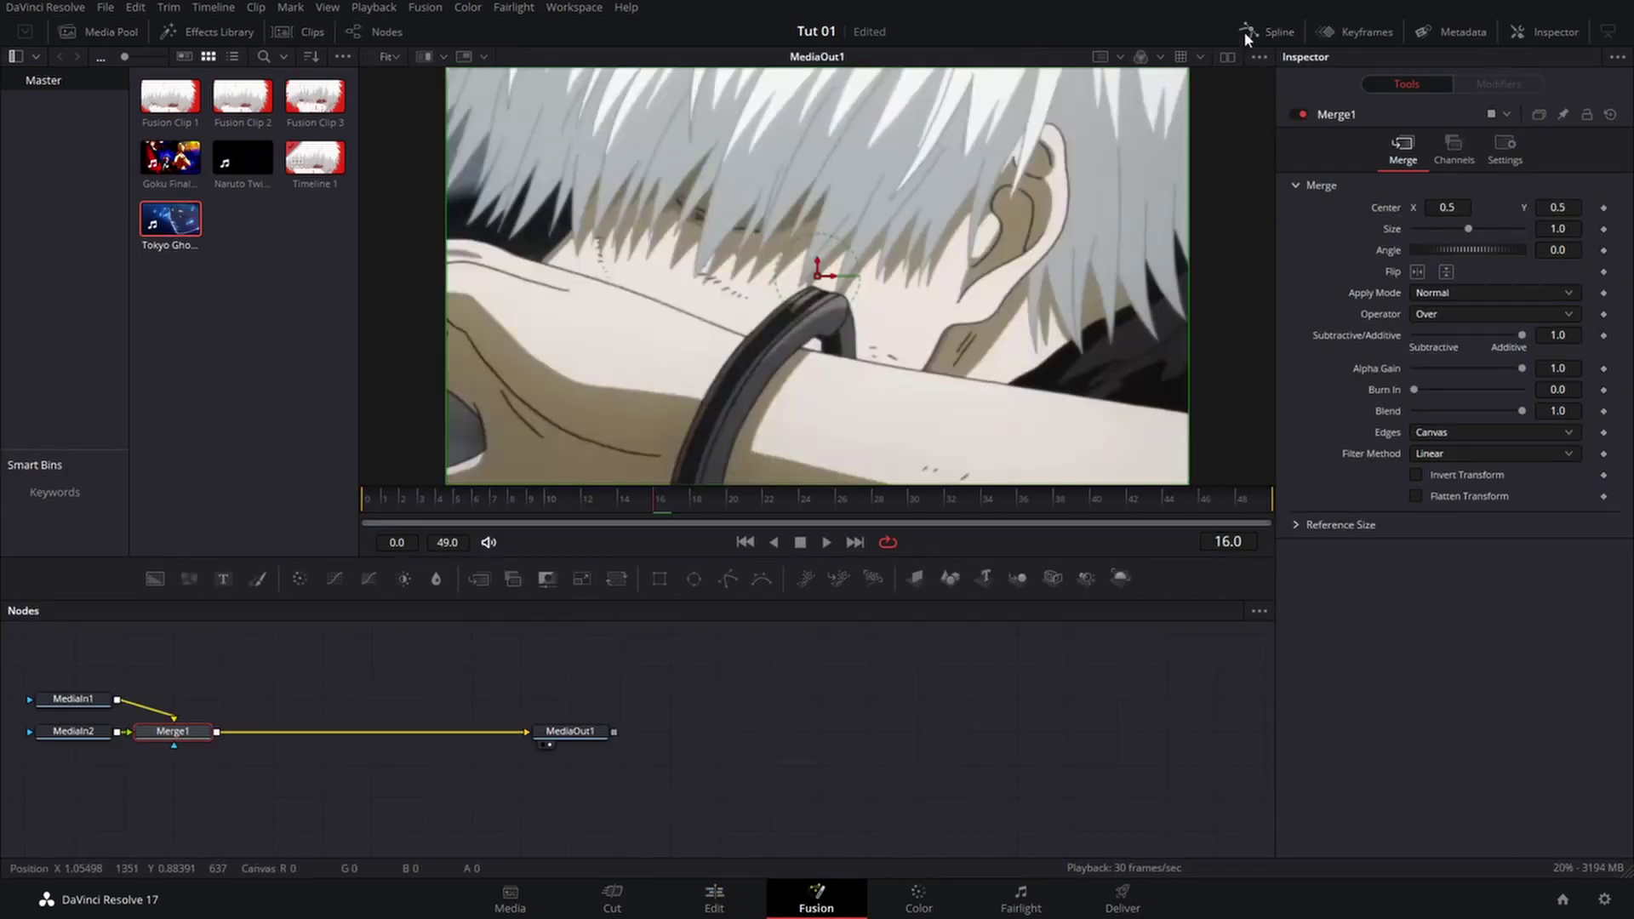
{"action": "left_click_drag", "start_coordinate": [1014, 476], "coordinate": [1014, 374]}
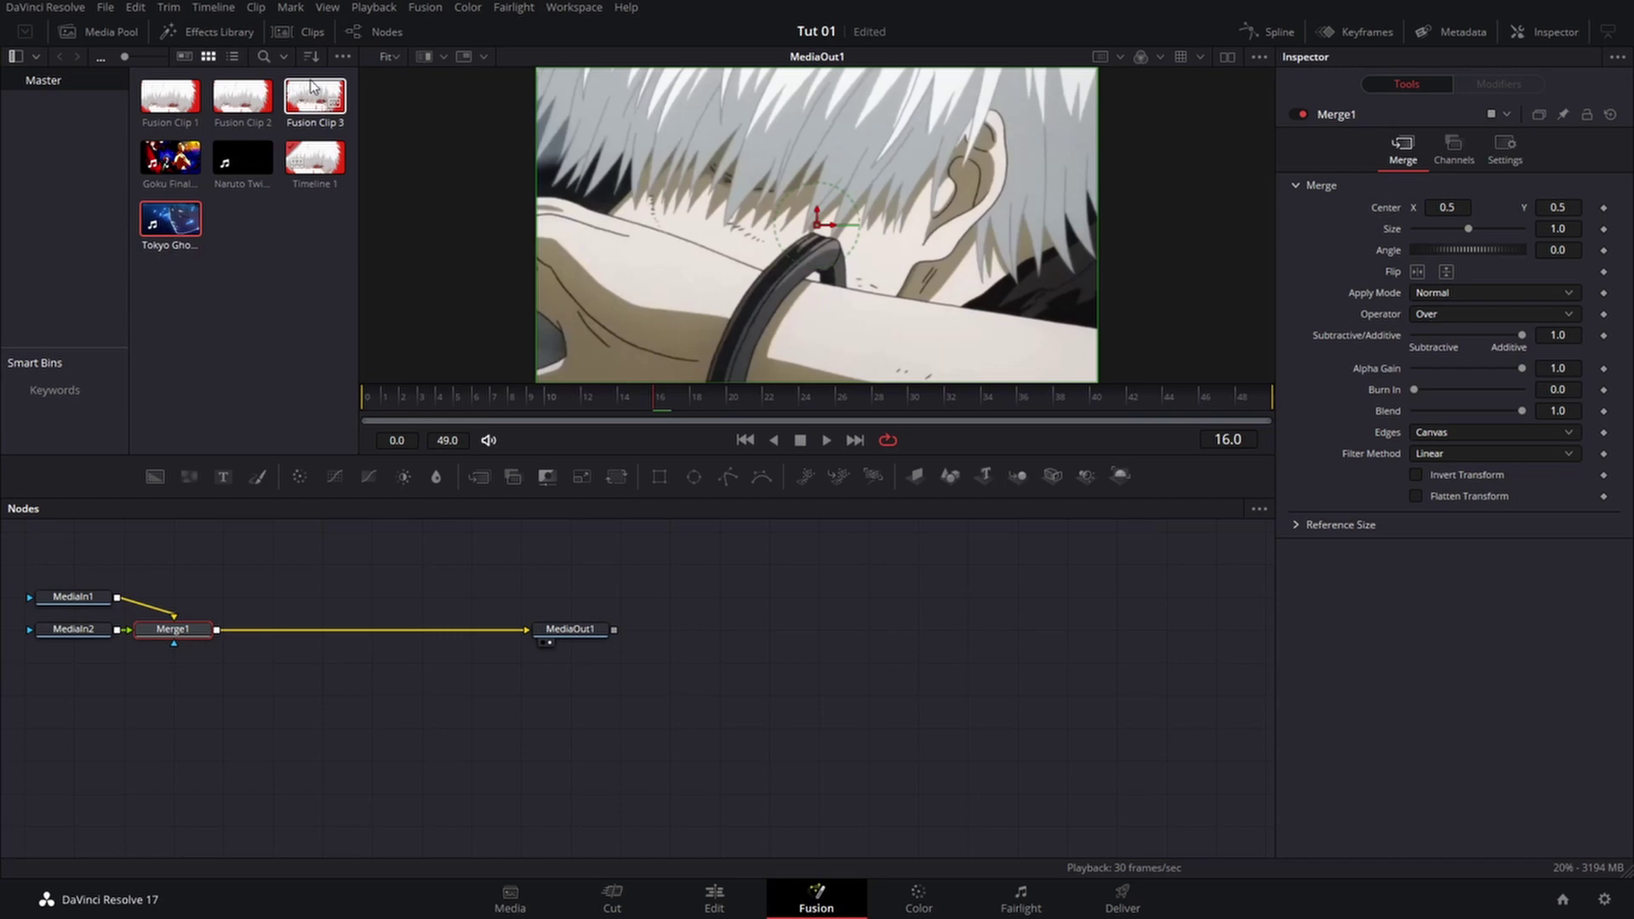
{"action": "left_click", "coordinate": [68, 32]}
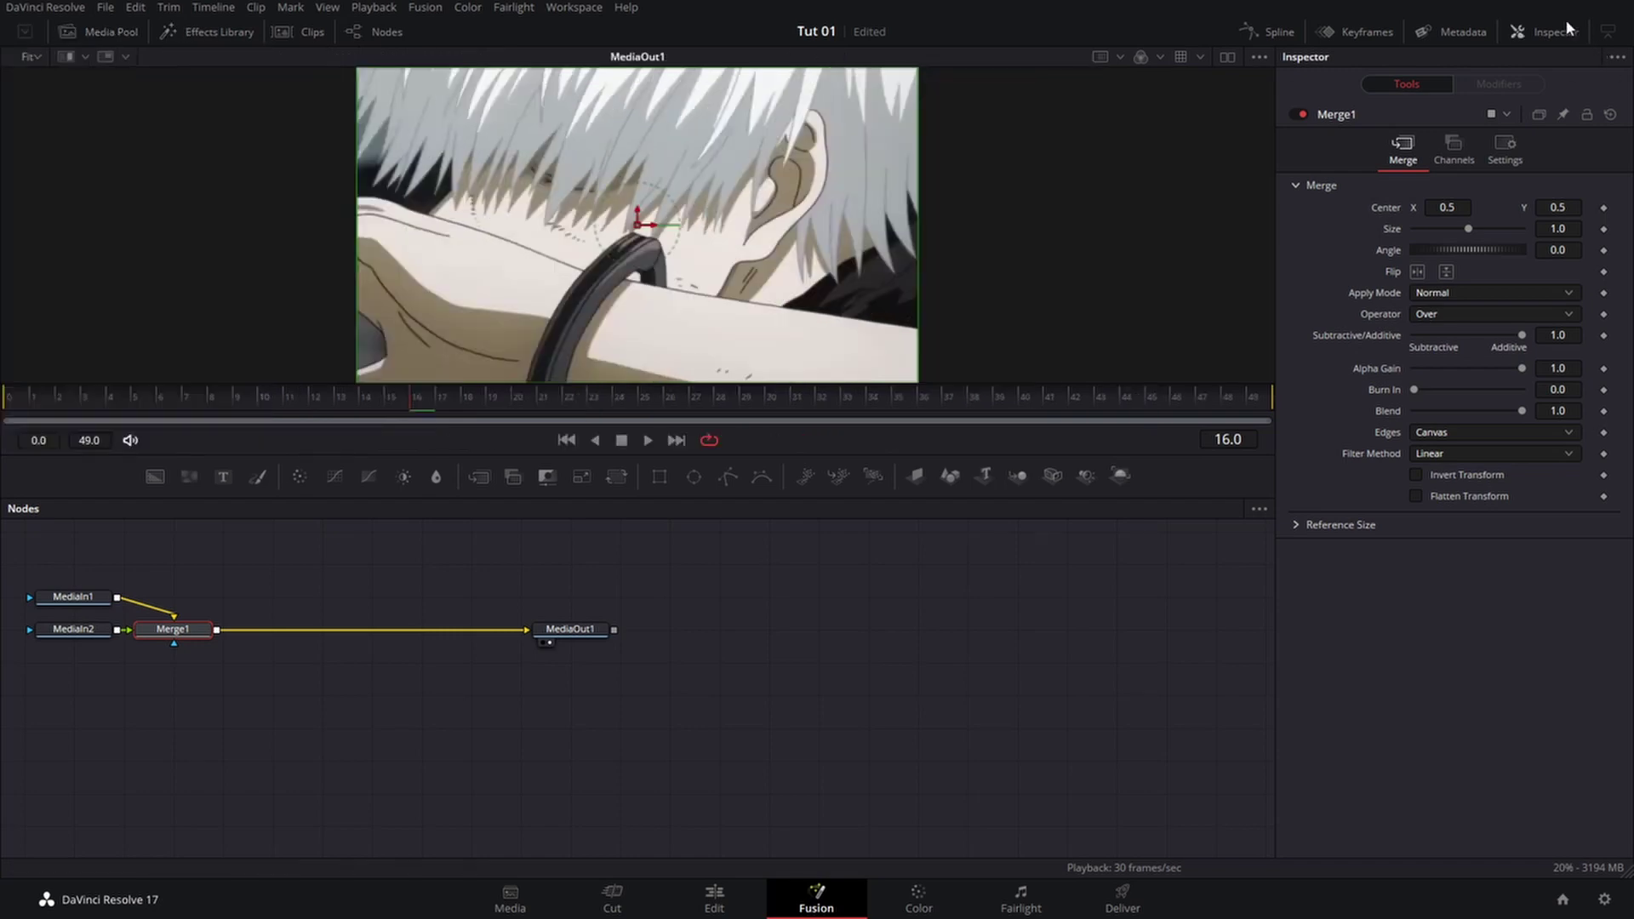
Arrange the graph with MediaIn1 above Merge1 and MediaIn2 to its left.
{"action": "left_click_drag", "start_coordinate": [668, 524], "coordinate": [788, 609]}
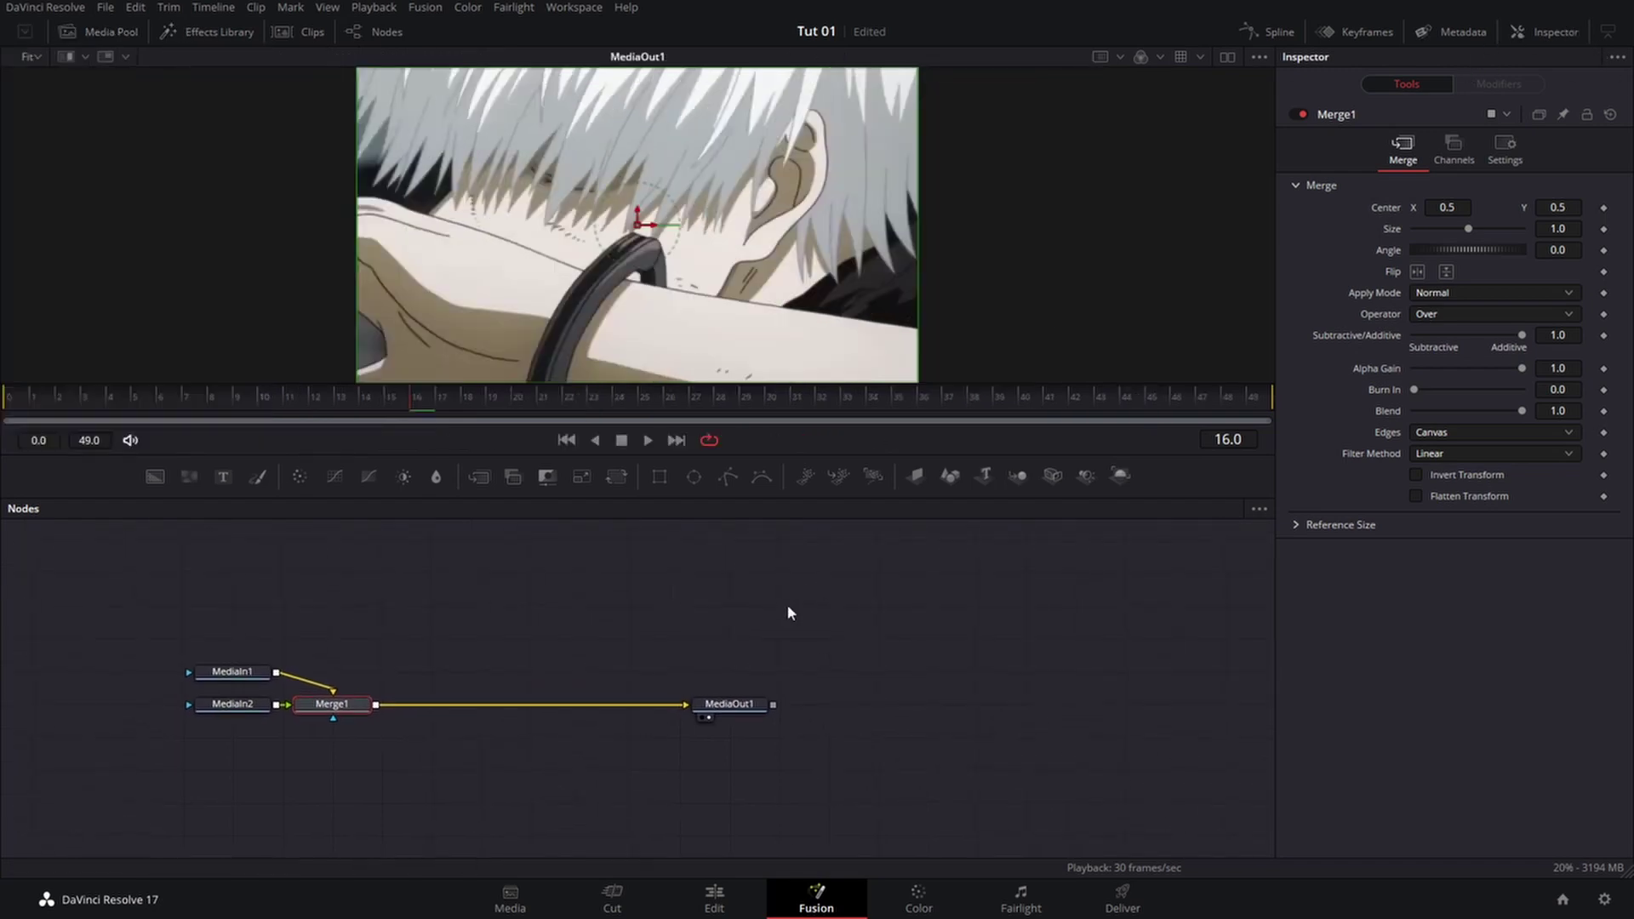
{"action": "left_click_drag", "start_coordinate": [230, 668], "coordinate": [332, 606]}
{"action": "left_click", "coordinate": [238, 705]}
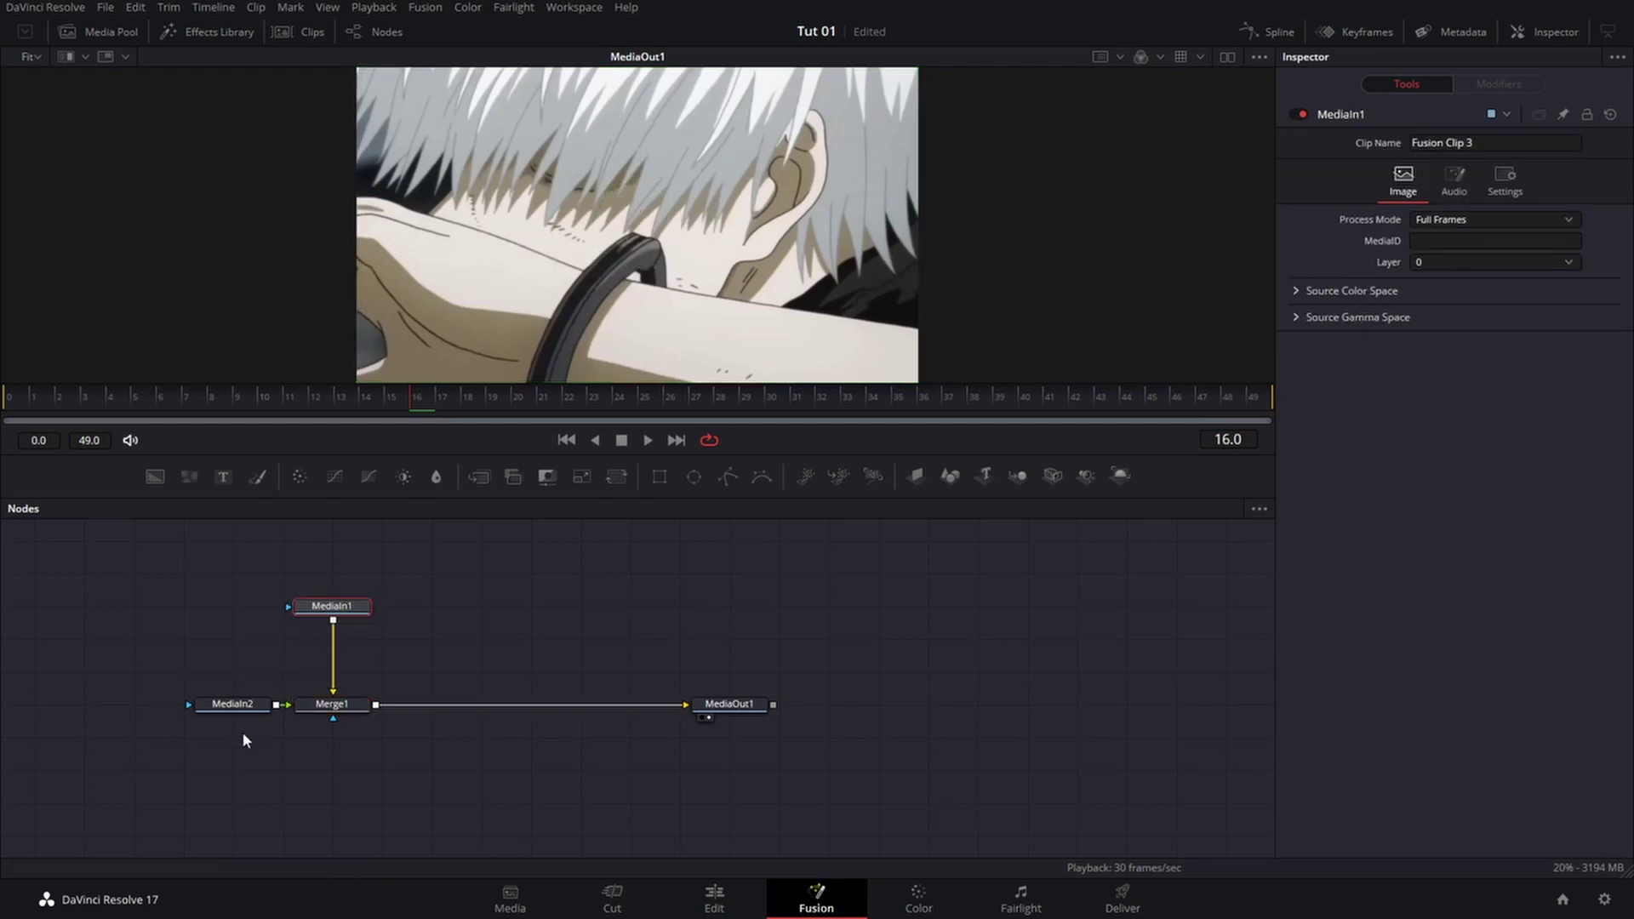
{"action": "left_click_drag", "start_coordinate": [243, 708], "coordinate": [136, 711]}
{"action": "left_click", "coordinate": [317, 607]}
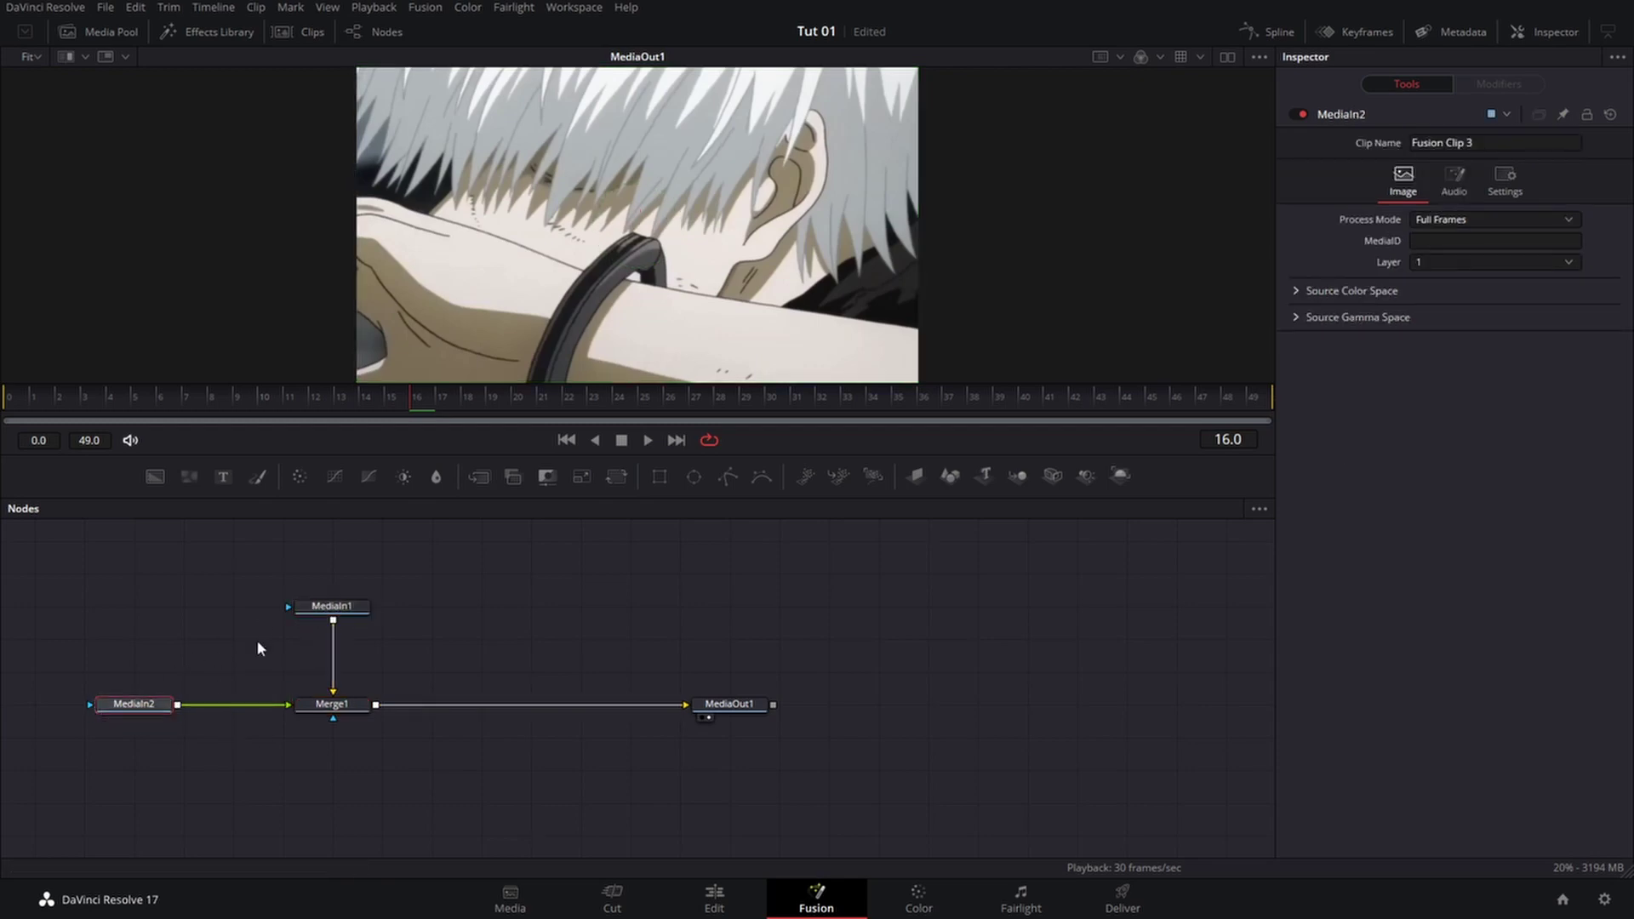
{"action": "left_click_drag", "start_coordinate": [332, 608], "coordinate": [332, 542]}
Insert a Transform node after MediaIn2 and keyframe its Size at 0.423 on frame 22.
{"action": "left_click", "coordinate": [153, 713]}
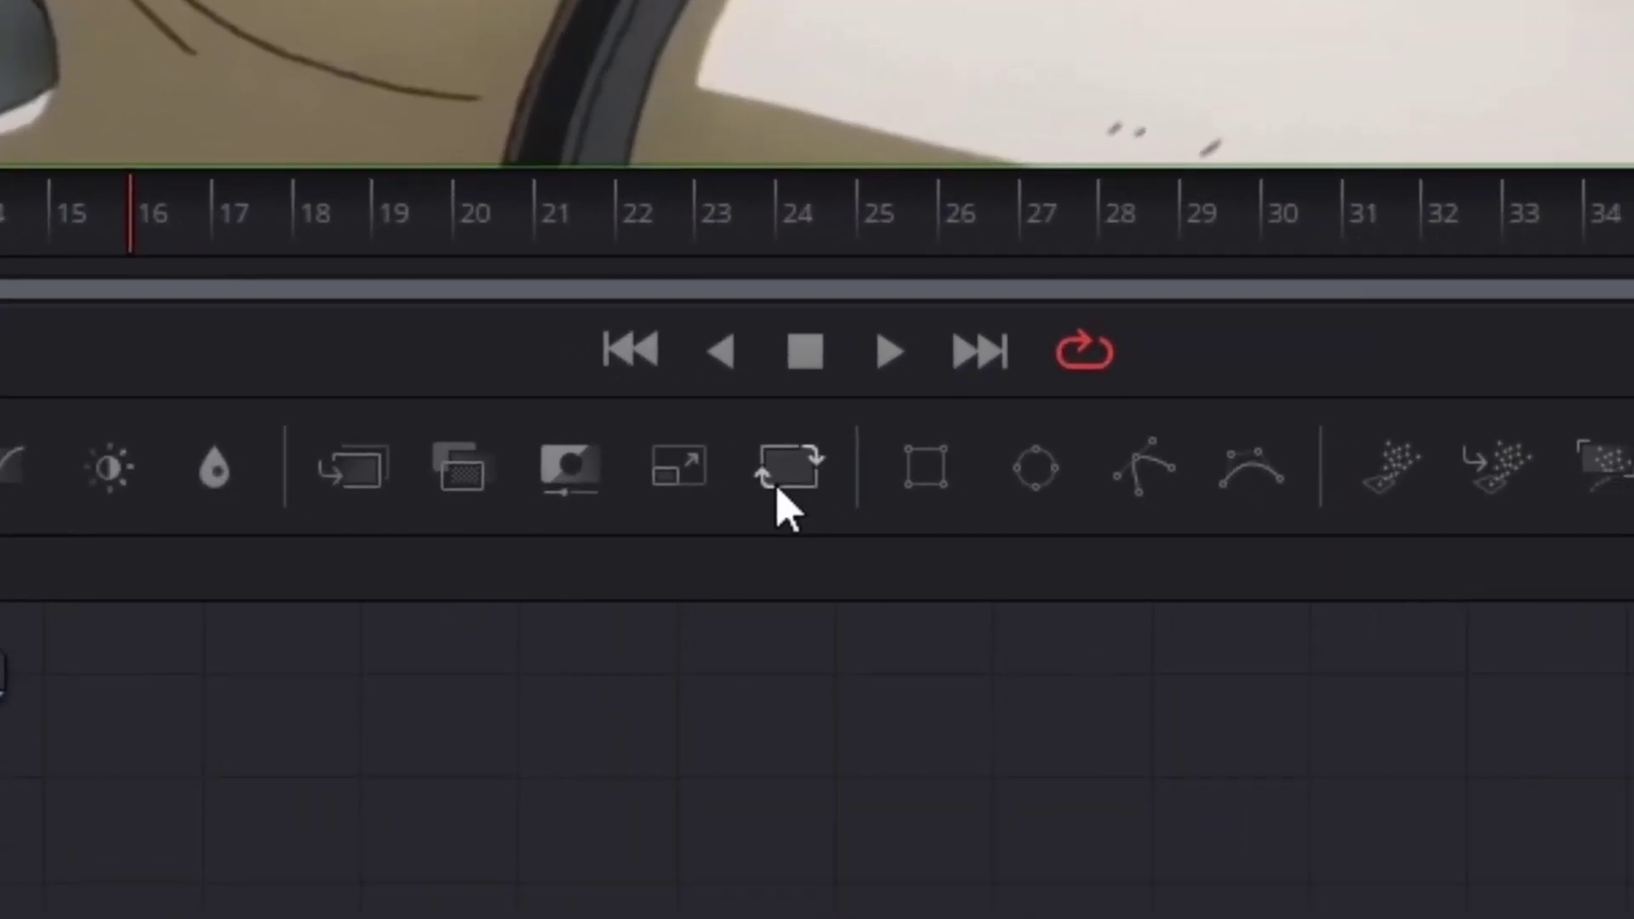
{"action": "left_click", "coordinate": [616, 478]}
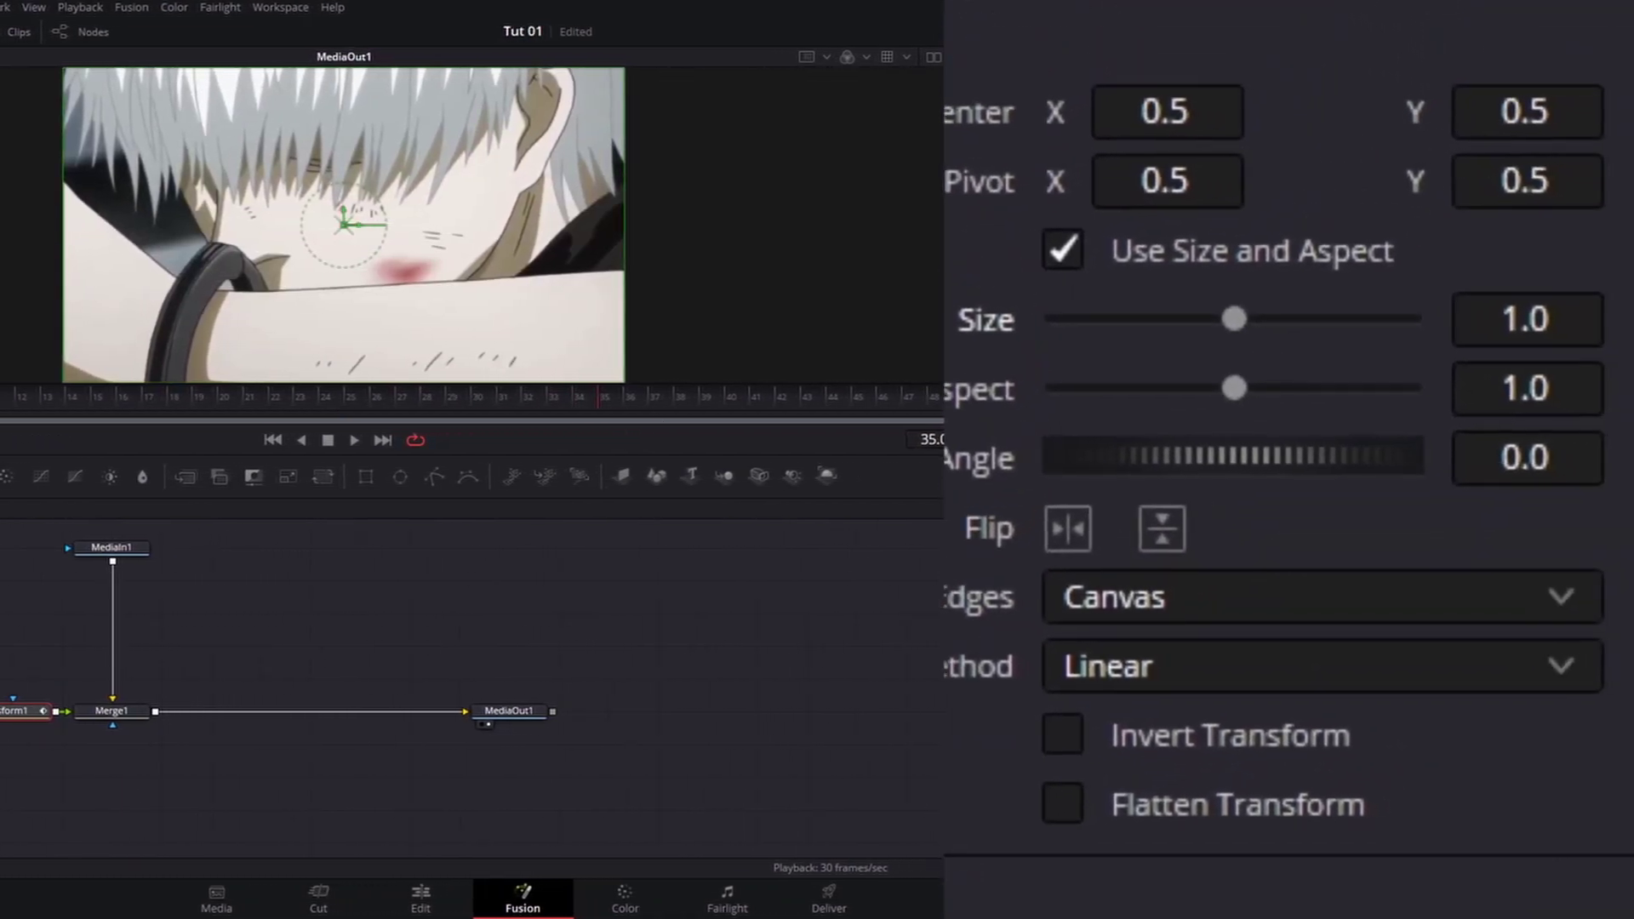
{"action": "left_click", "coordinate": [273, 397]}
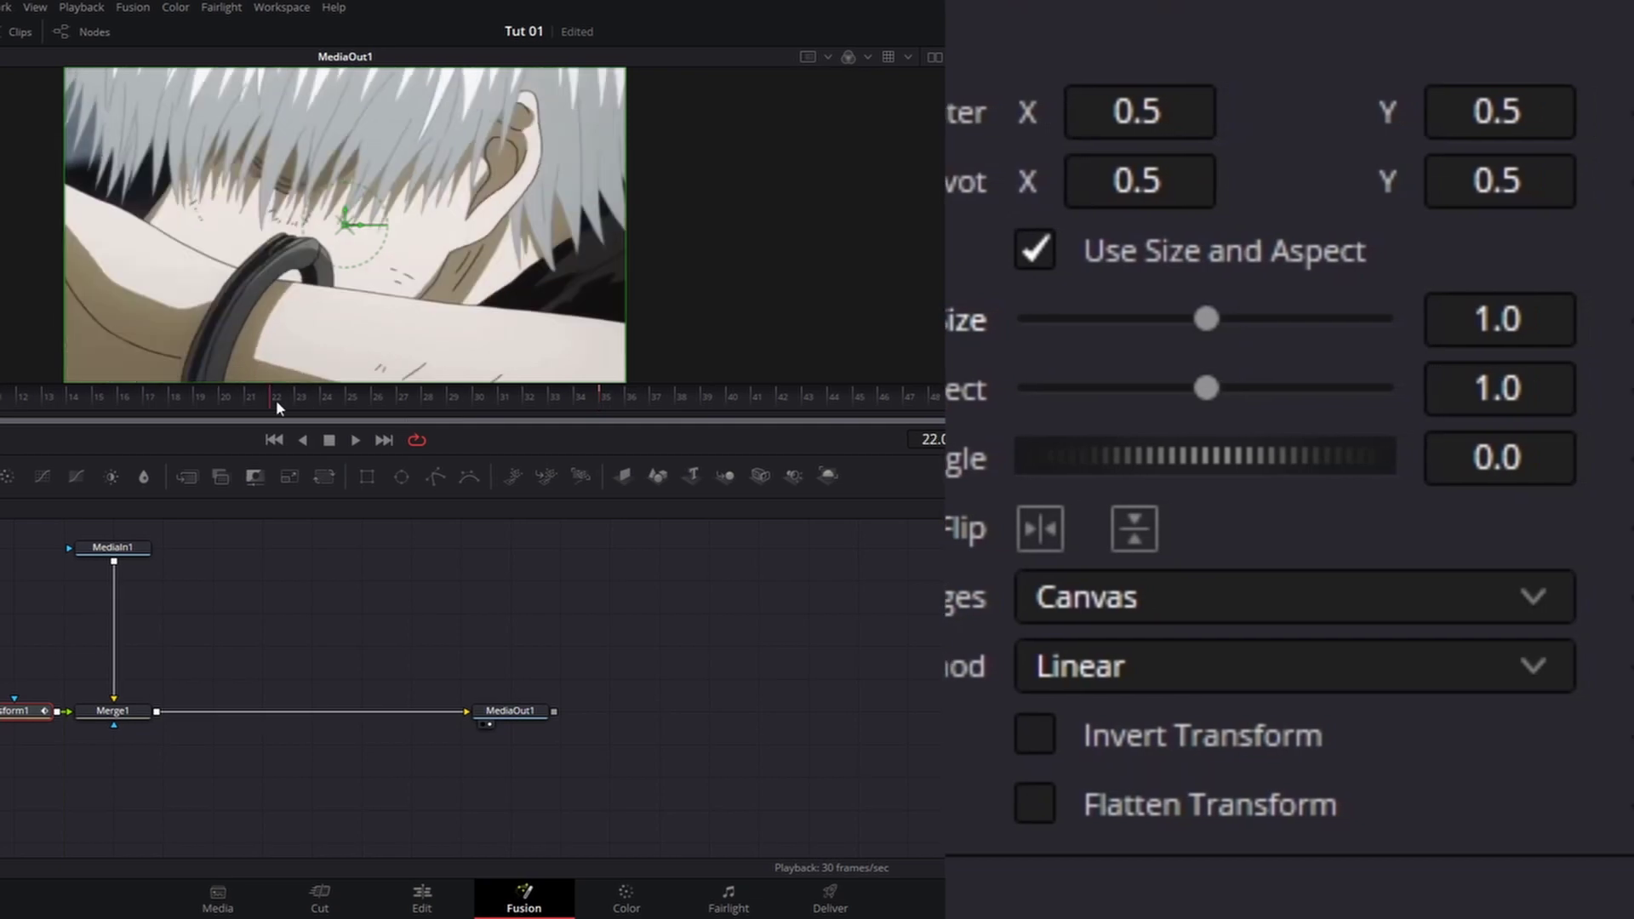
{"action": "left_click", "coordinate": [1627, 321]}
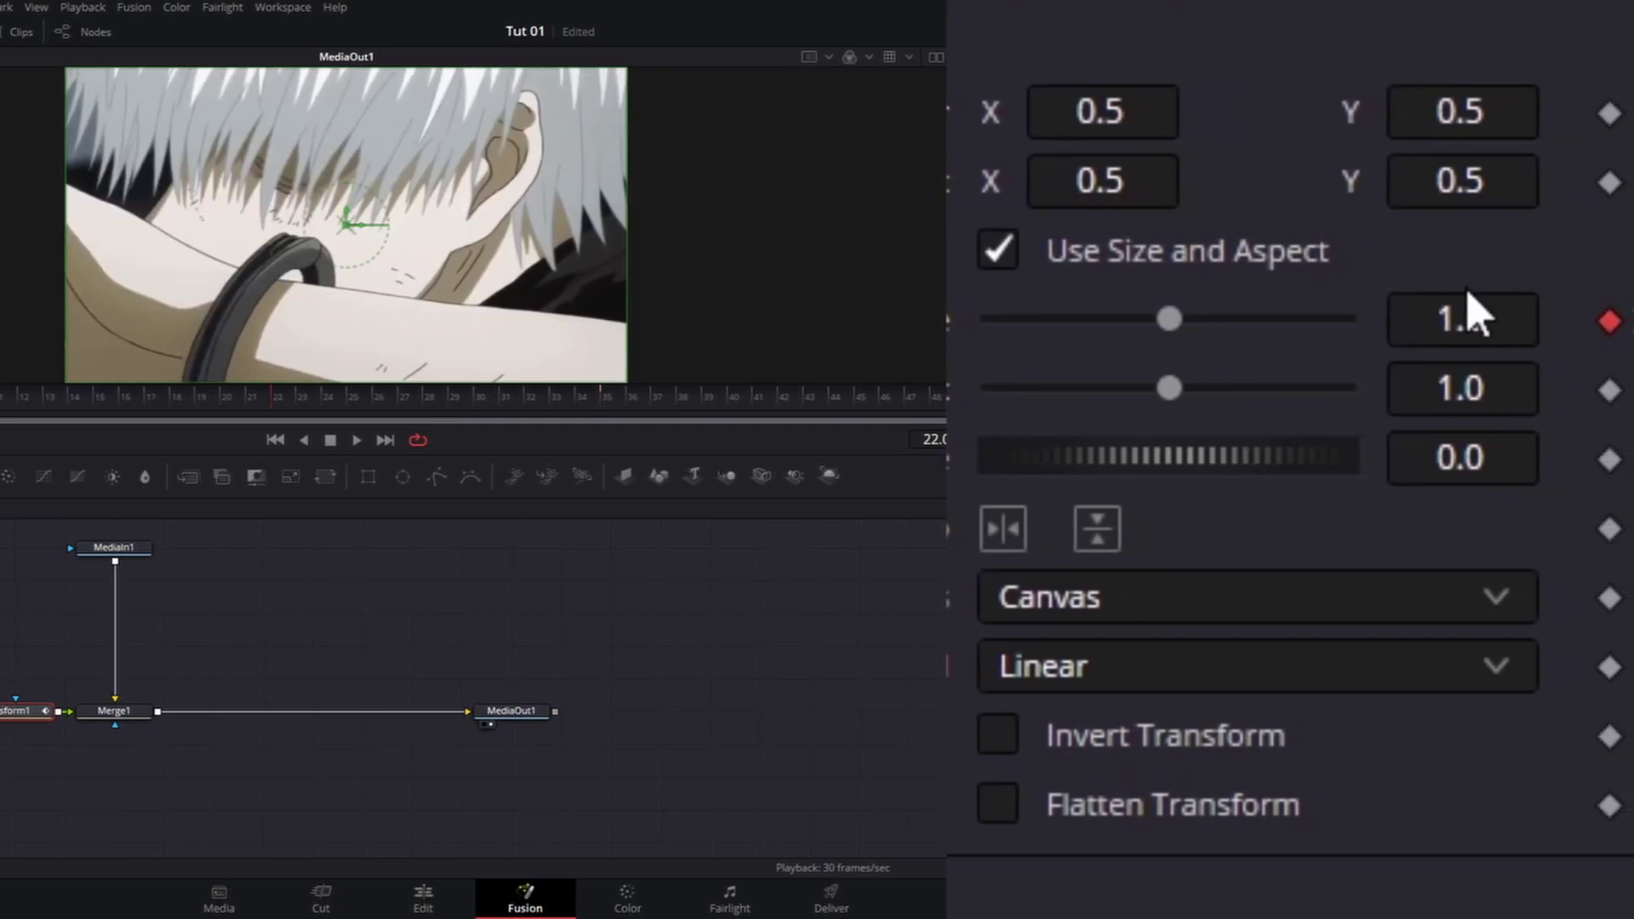
{"action": "left_click_drag", "start_coordinate": [1159, 319], "coordinate": [1015, 321]}
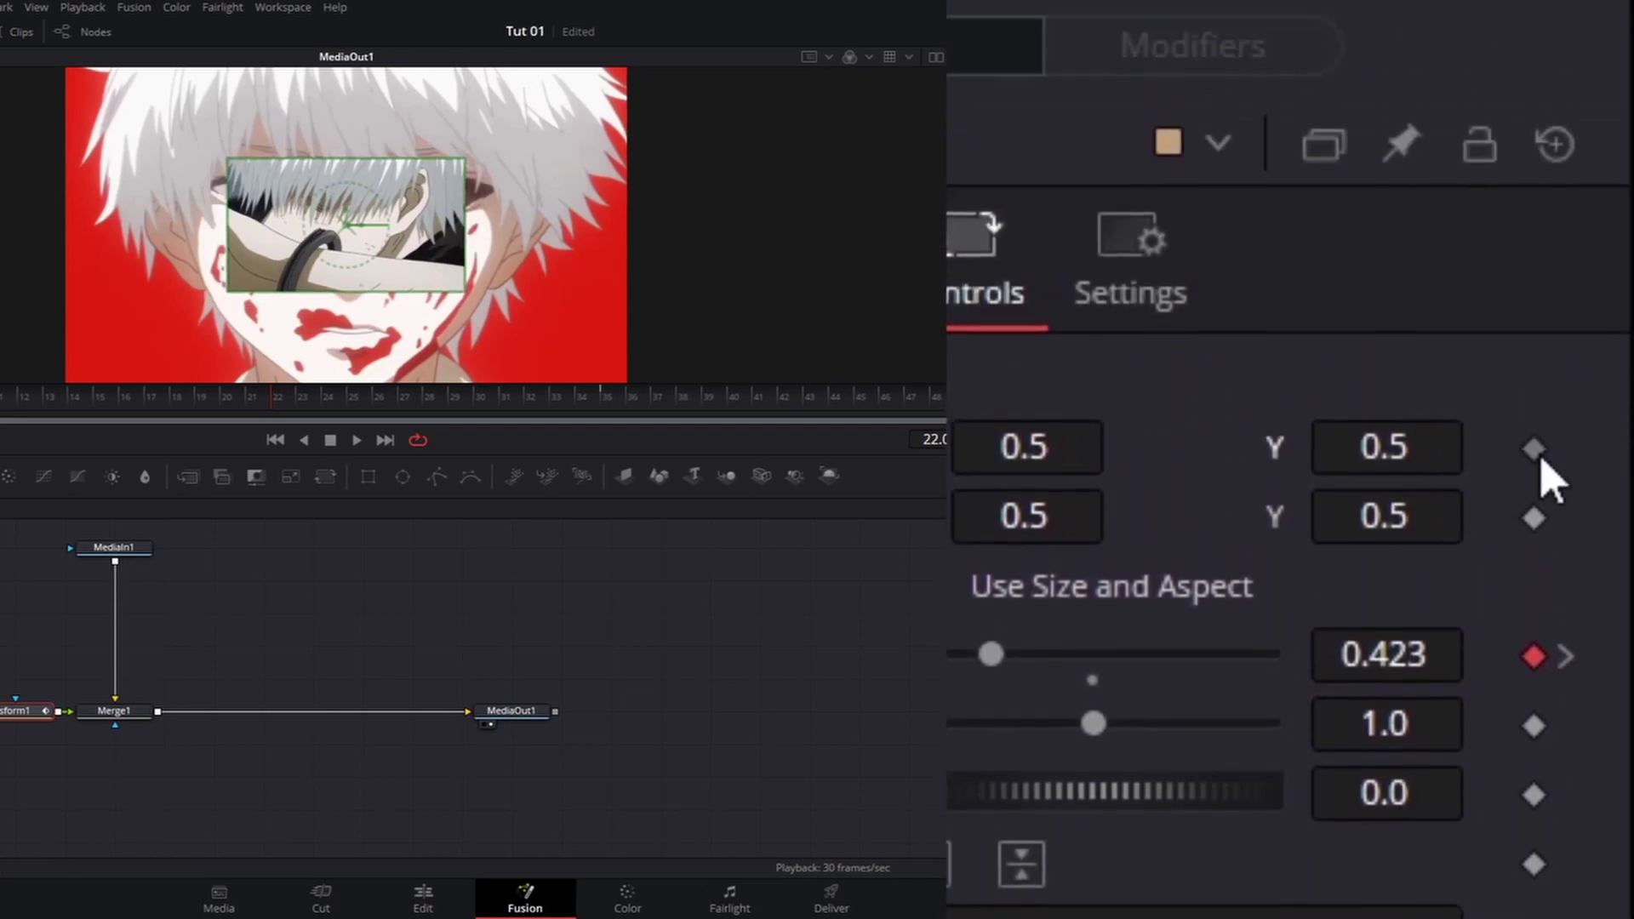
Keyframe the Transform center, then at frame 12 move Center Y down to -0.222.
{"action": "left_click", "coordinate": [1534, 449]}
{"action": "left_click", "coordinate": [42, 406]}
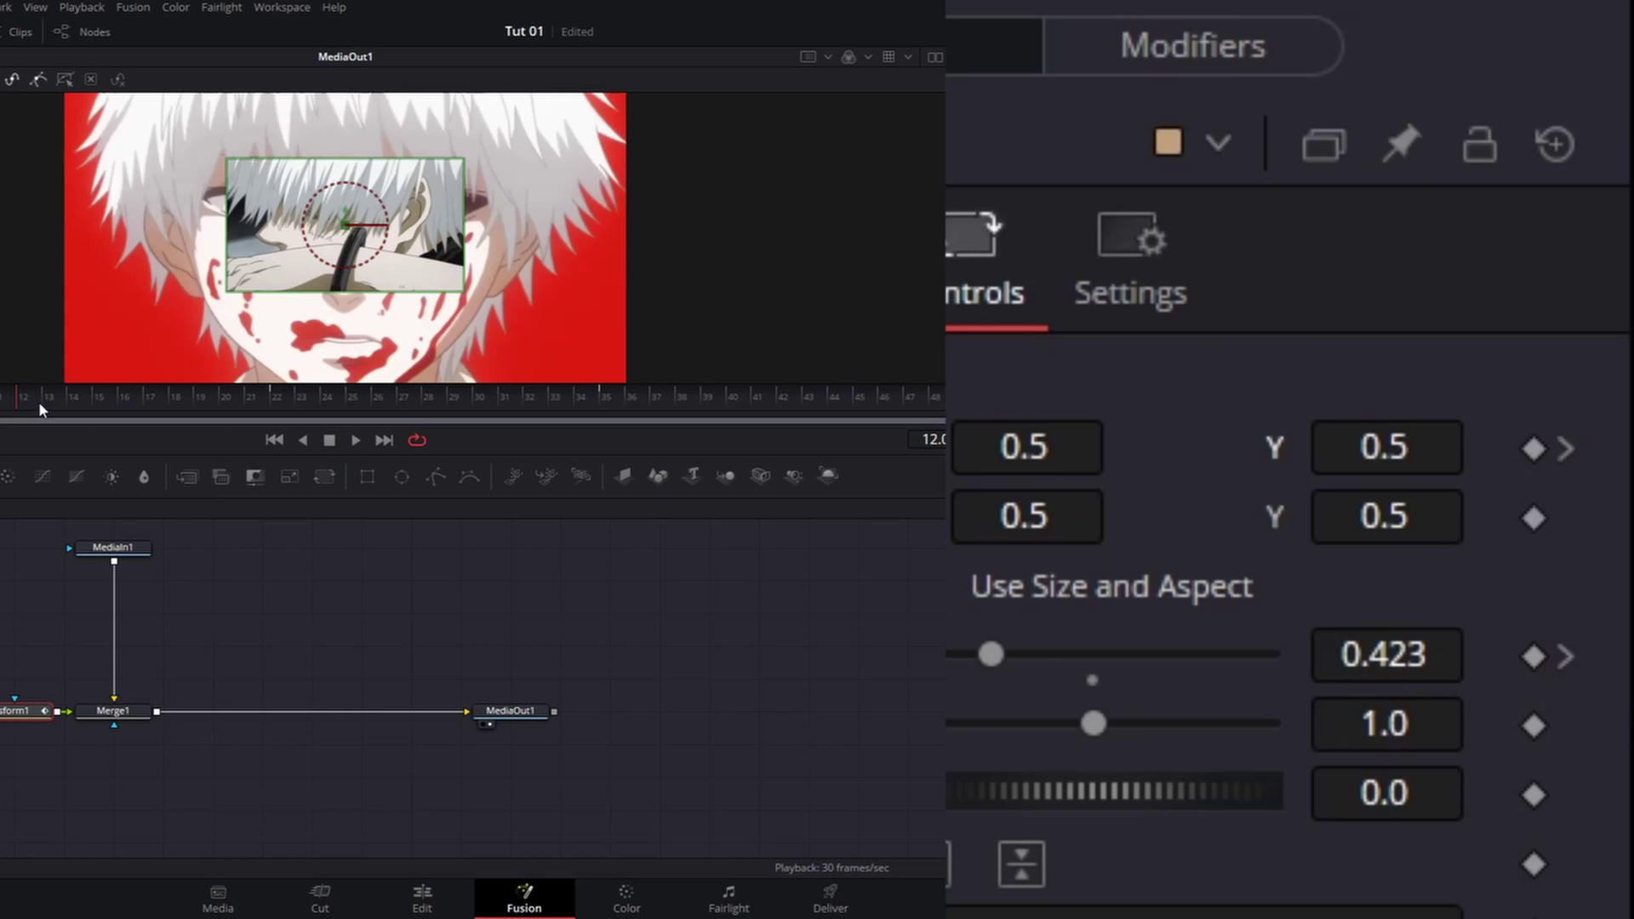
{"action": "left_click_drag", "start_coordinate": [1413, 449], "coordinate": [1358, 448]}
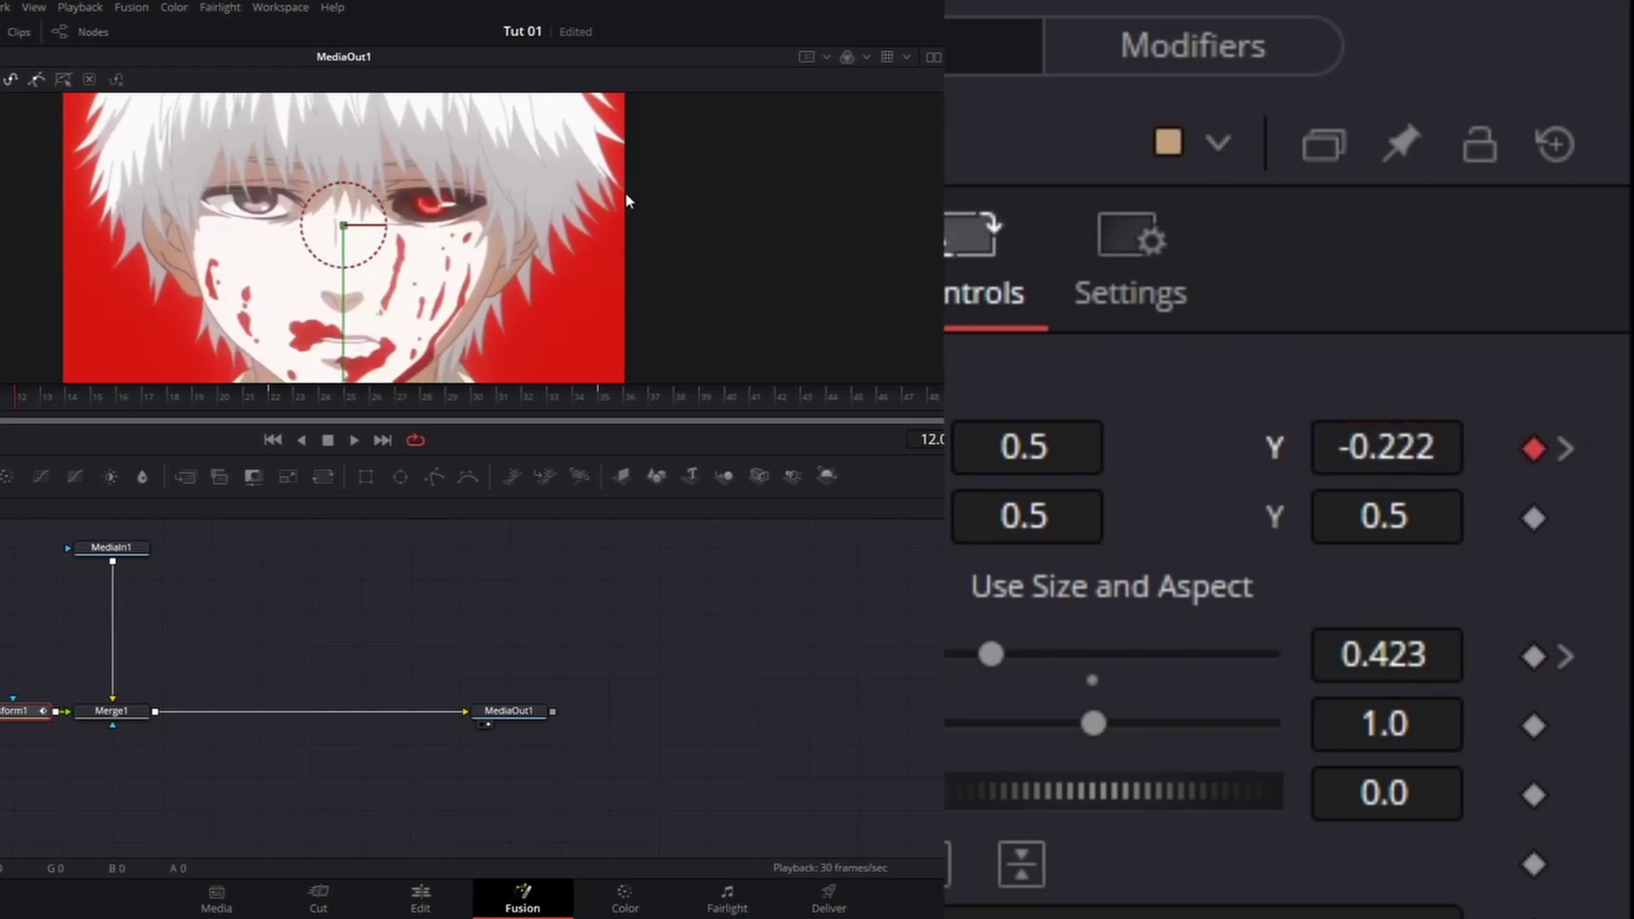
{"action": "scroll", "coordinate": [624, 191], "scroll_direction": "down", "scroll_amount": 3}
{"action": "scroll", "coordinate": [600, 300], "scroll_direction": "up", "scroll_amount": 3}
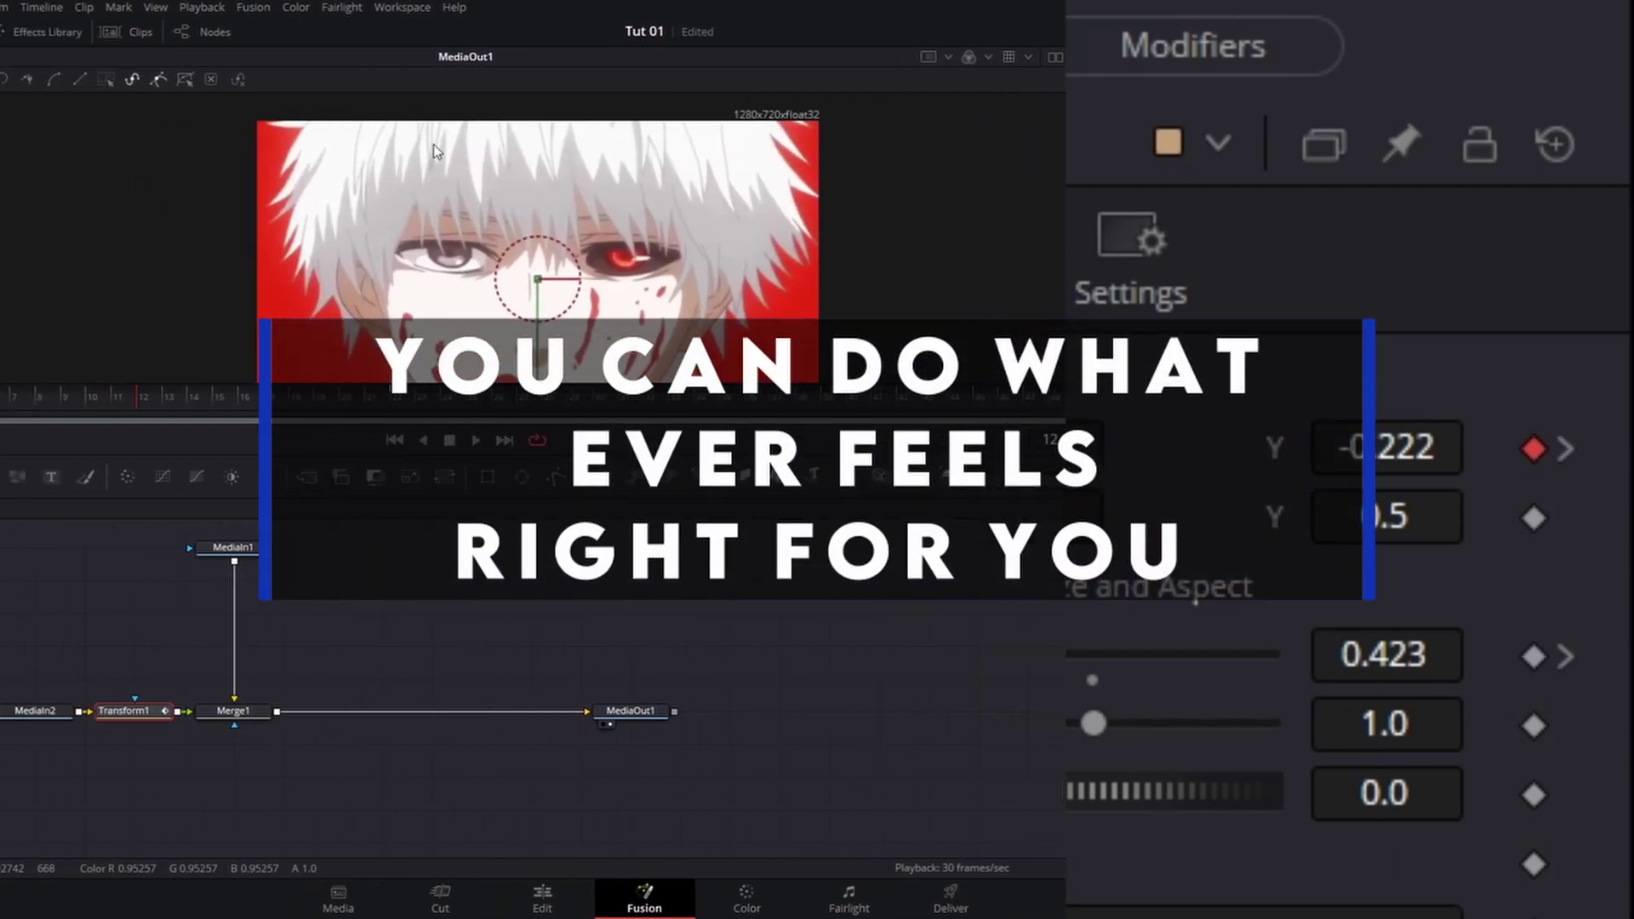
{"action": "scroll", "coordinate": [759, 172], "scroll_direction": "down", "scroll_amount": 2}
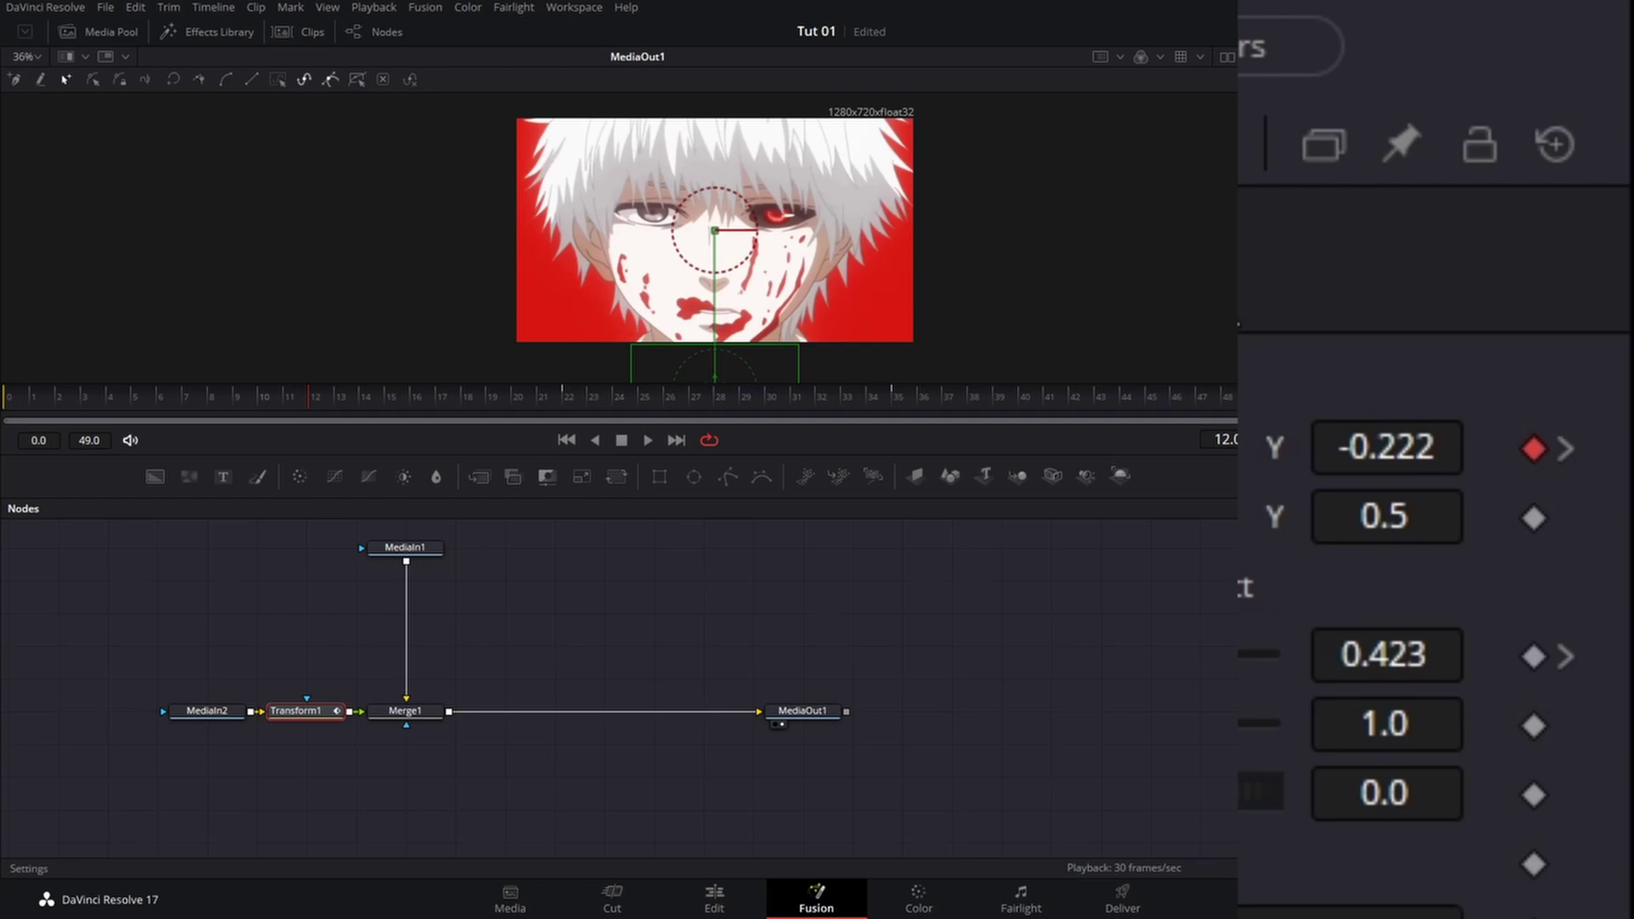
Enable Transform1 motion blur with Quality 8 and Shutter Angle 280, then hide the node graph.
{"action": "left_click", "coordinate": [1480, 151]}
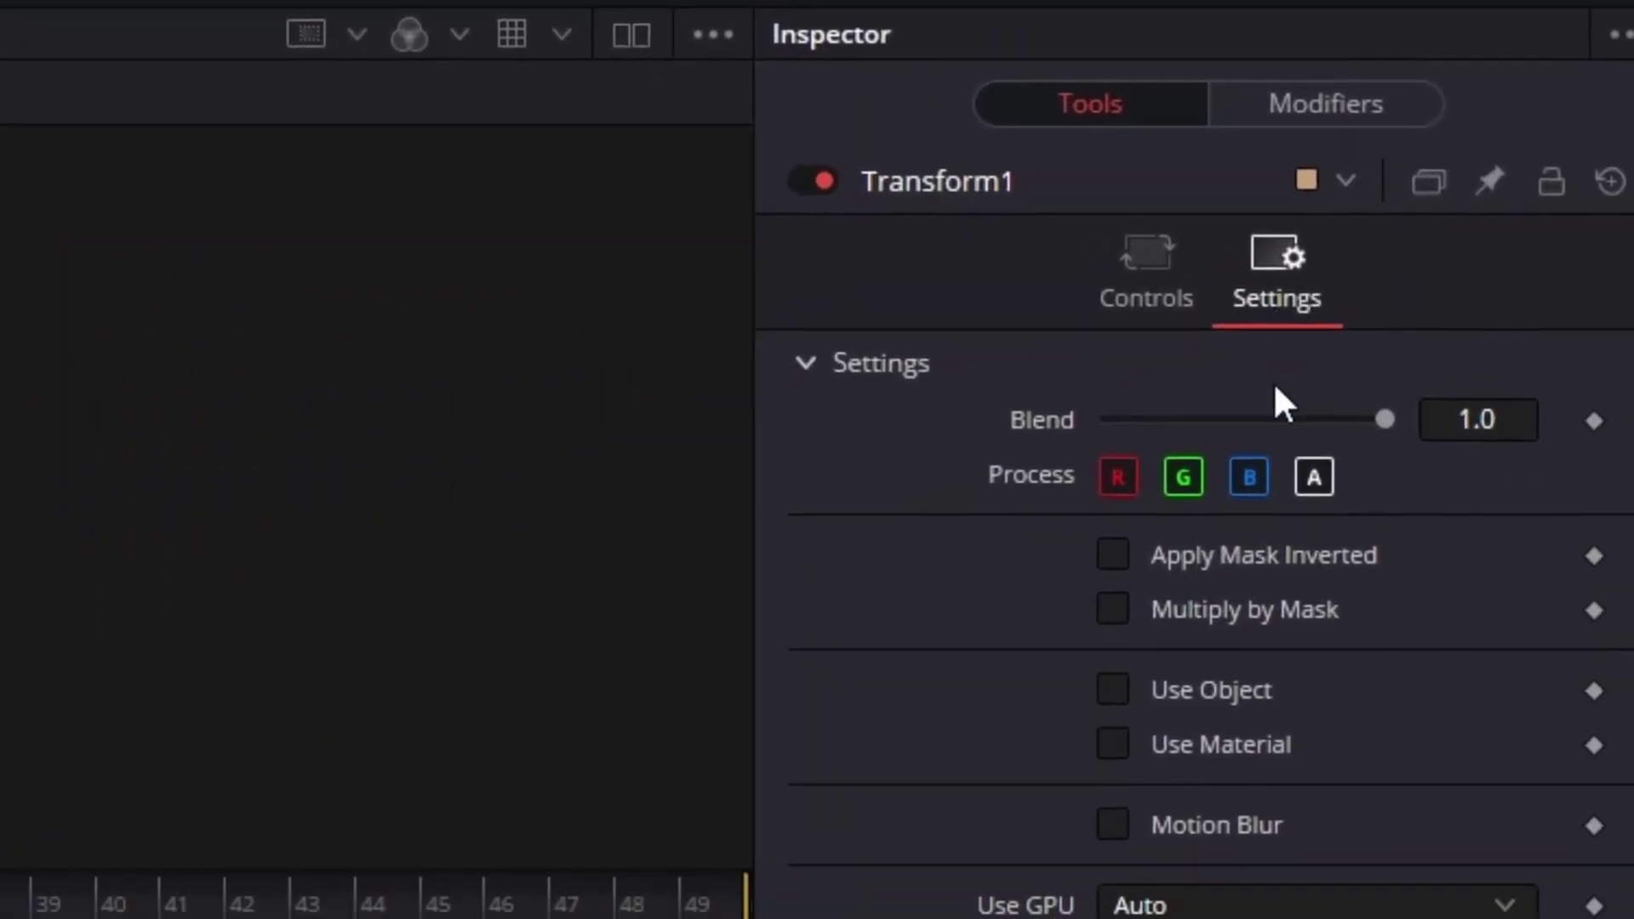
{"action": "left_click", "coordinate": [1085, 350]}
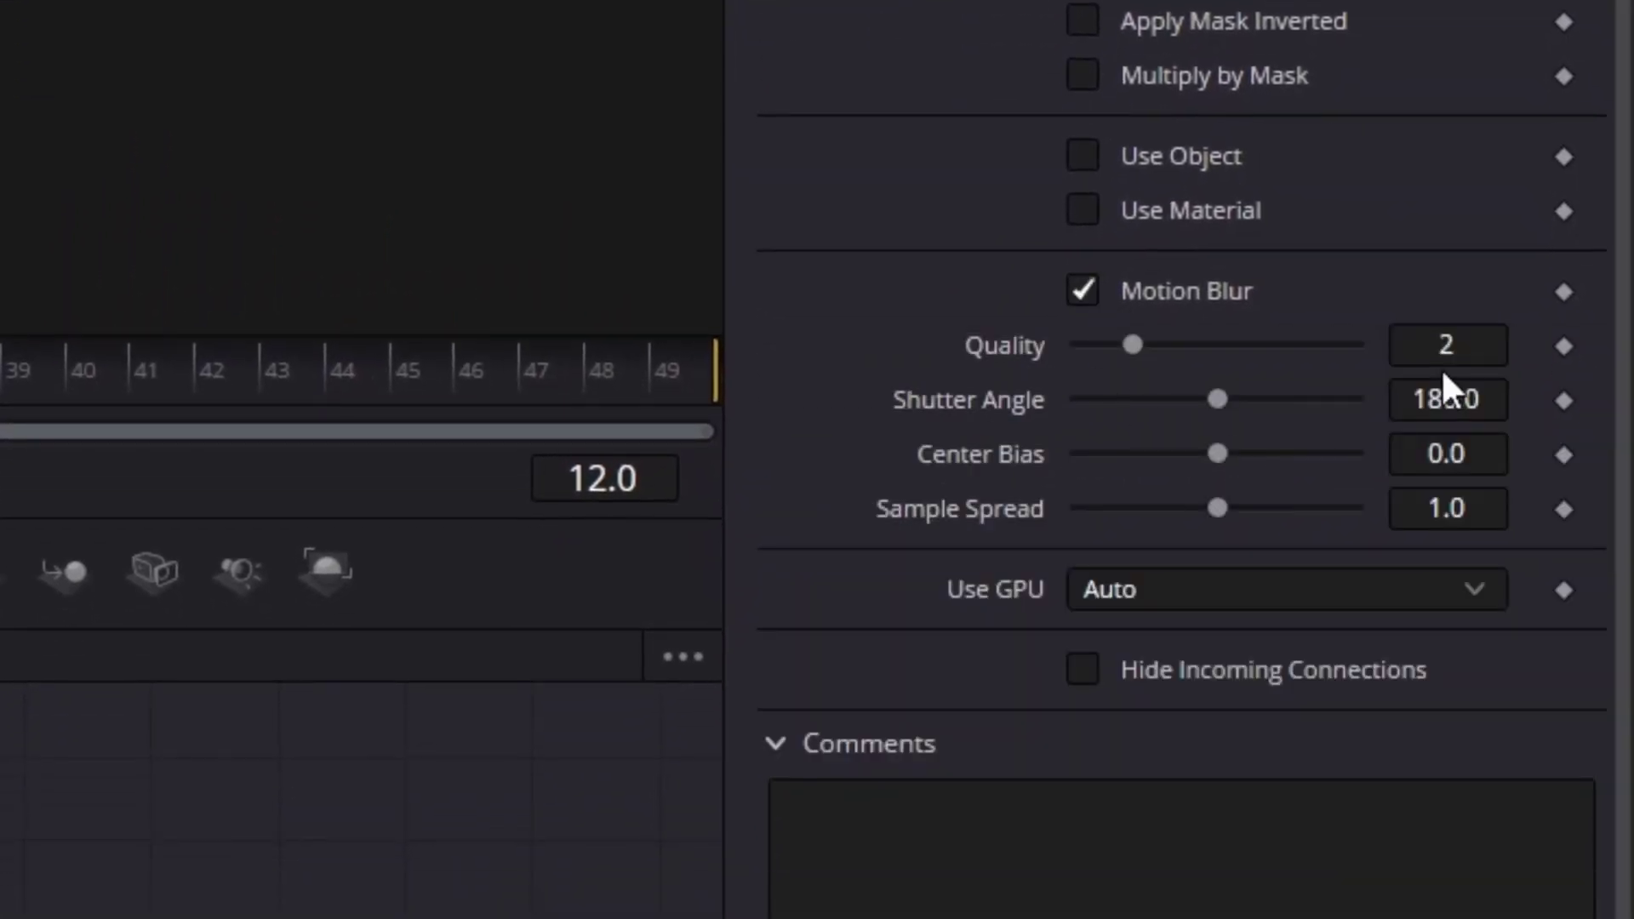
{"action": "left_click", "coordinate": [1319, 343]}
{"action": "left_click", "coordinate": [1319, 344]}
{"action": "left_click", "coordinate": [1324, 344]}
{"action": "left_click", "coordinate": [1355, 400]}
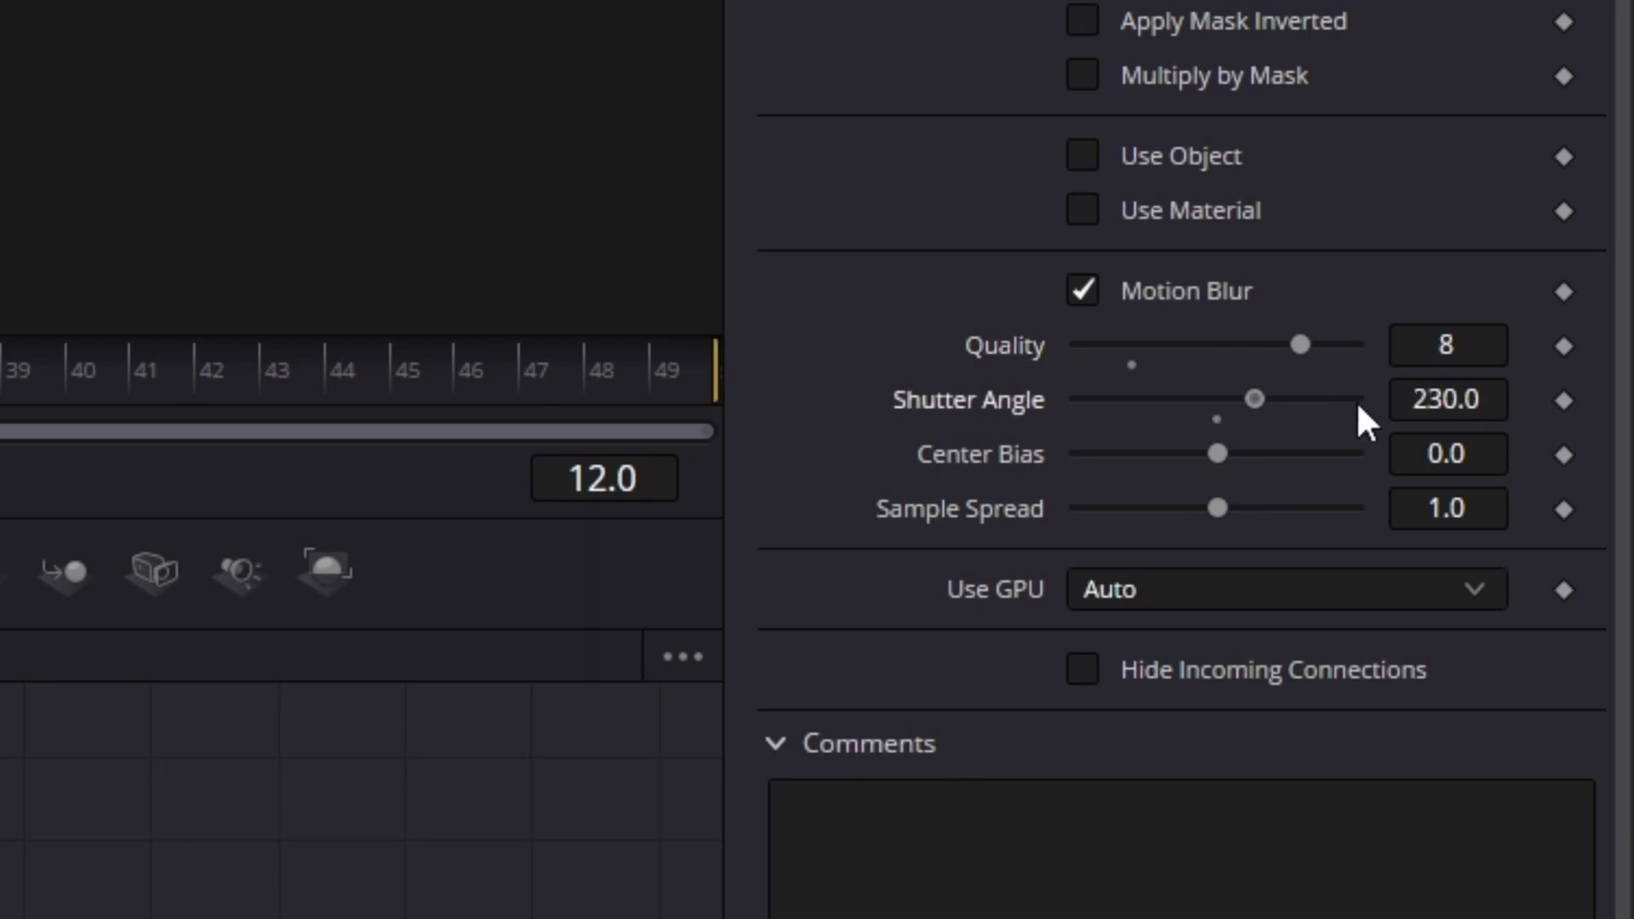
{"action": "left_click", "coordinate": [1356, 400]}
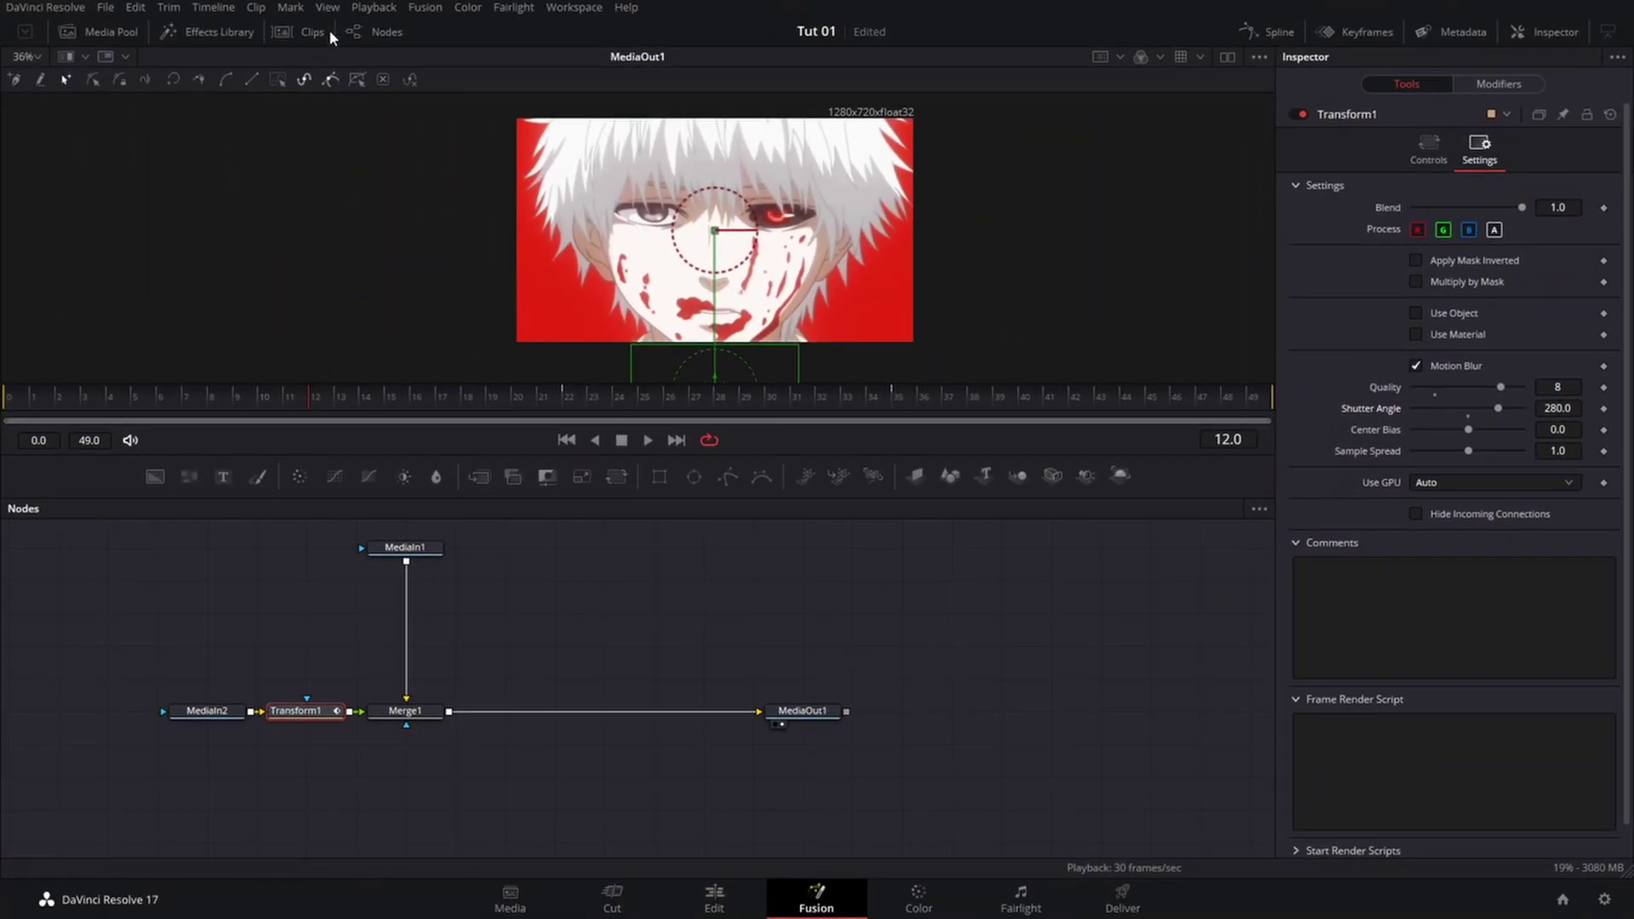
{"action": "left_click", "coordinate": [376, 29]}
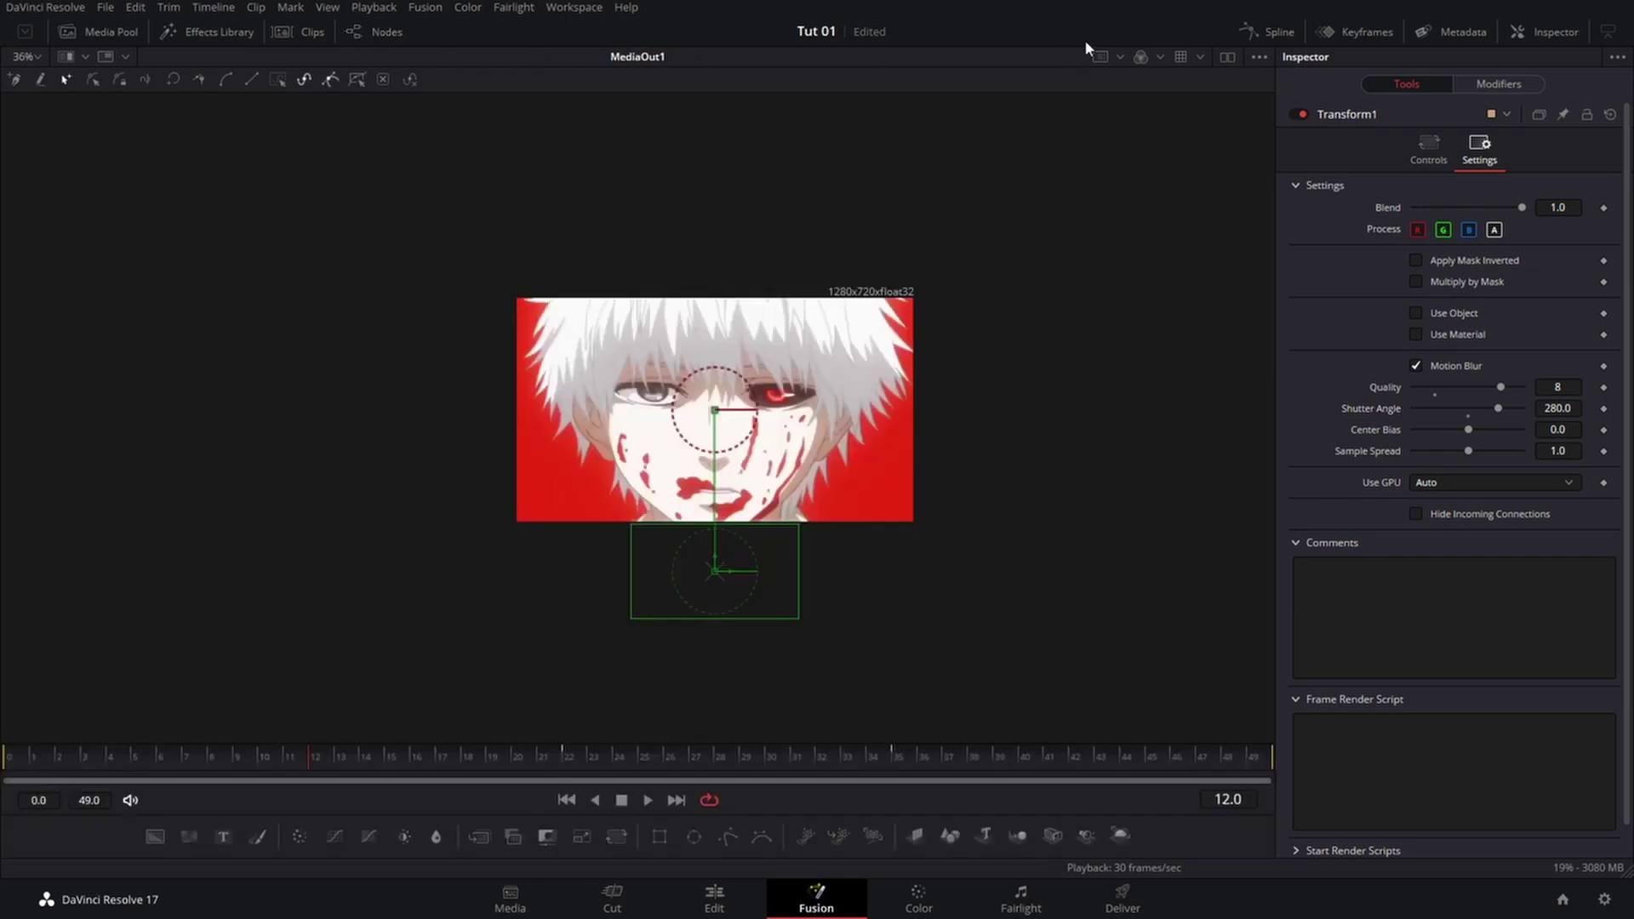
Smooth the Displacement keyframes in the Spline panel into a steep start that eases into the final key.
{"action": "left_click", "coordinate": [1255, 36]}
{"action": "left_click", "coordinate": [61, 593]}
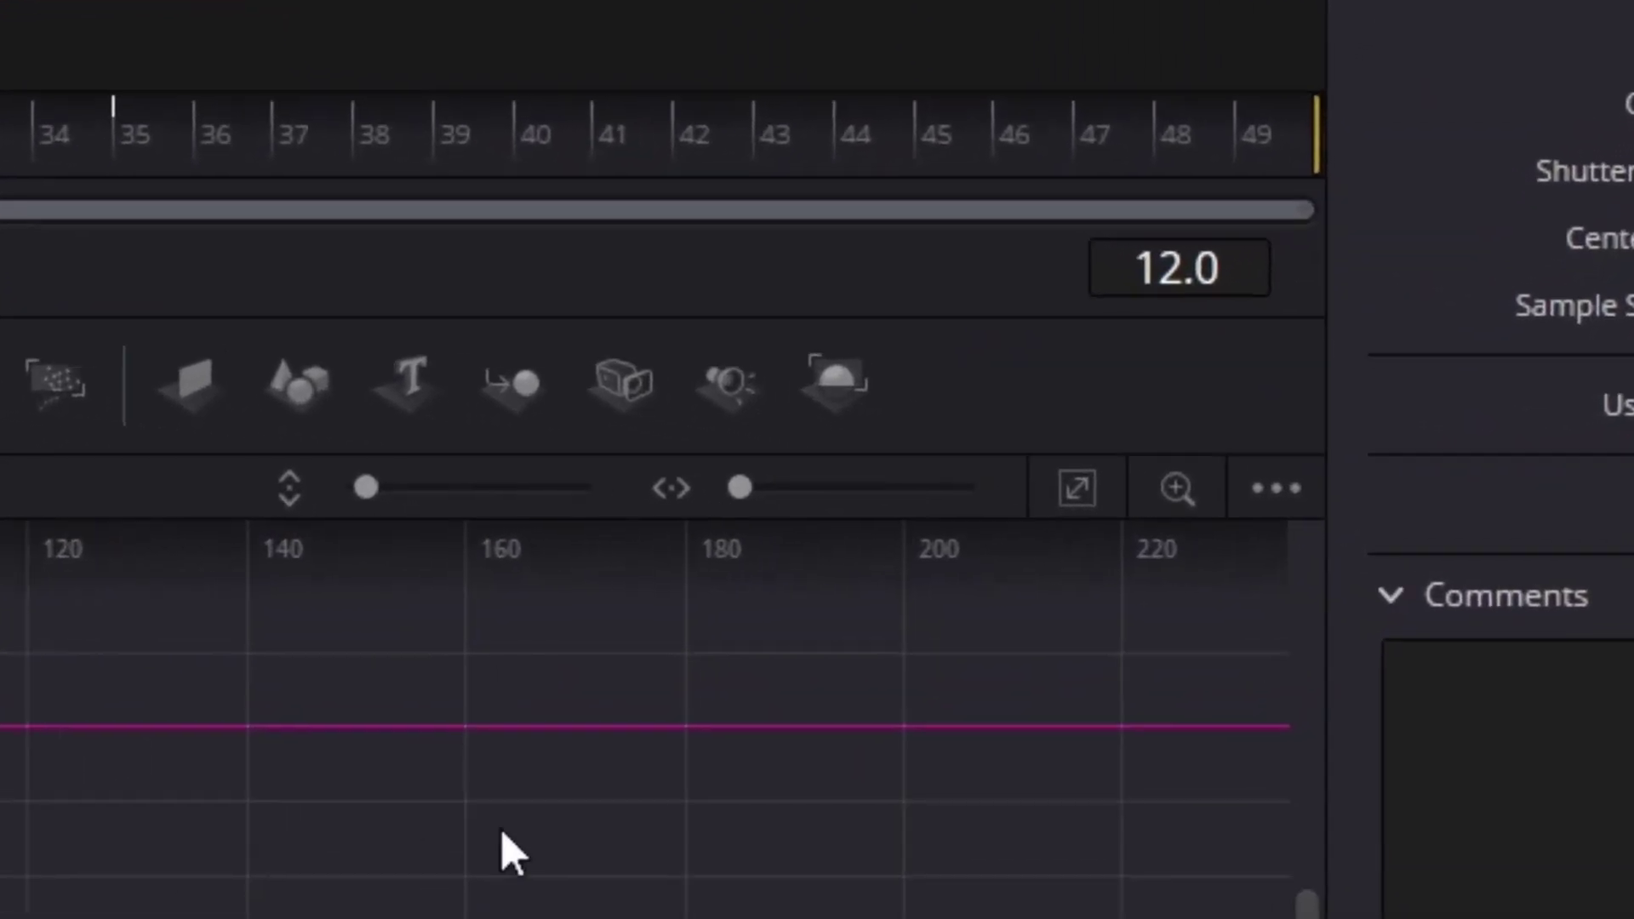
{"action": "left_click", "coordinate": [1145, 498]}
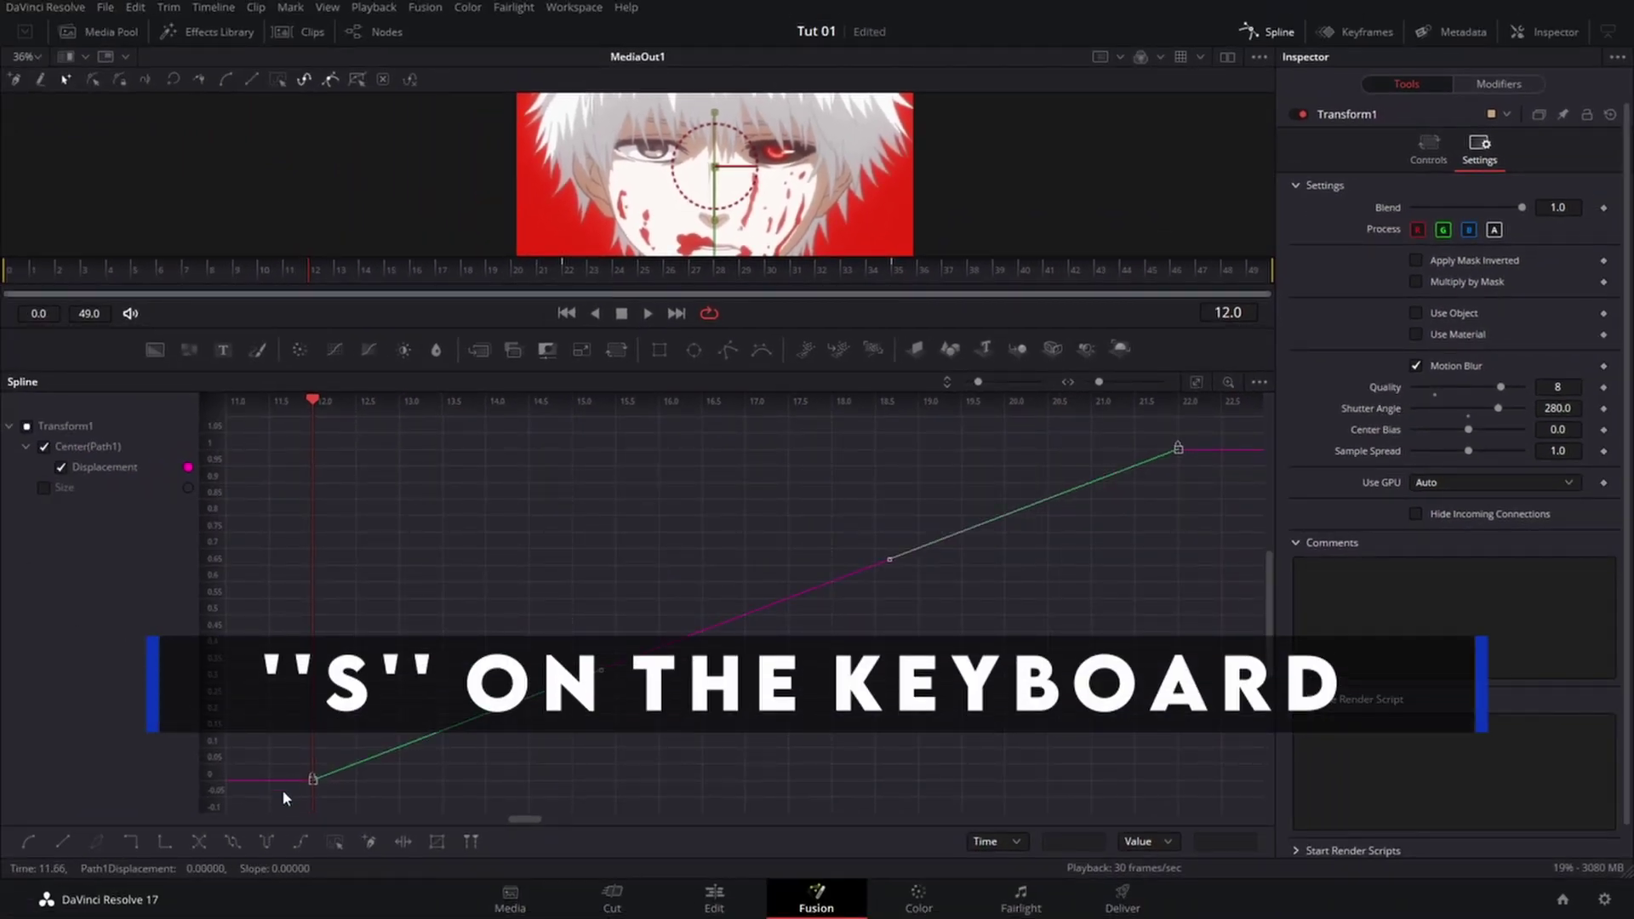
{"action": "left_click_drag", "start_coordinate": [282, 794], "coordinate": [913, 509]}
{"action": "key", "text": "s"}
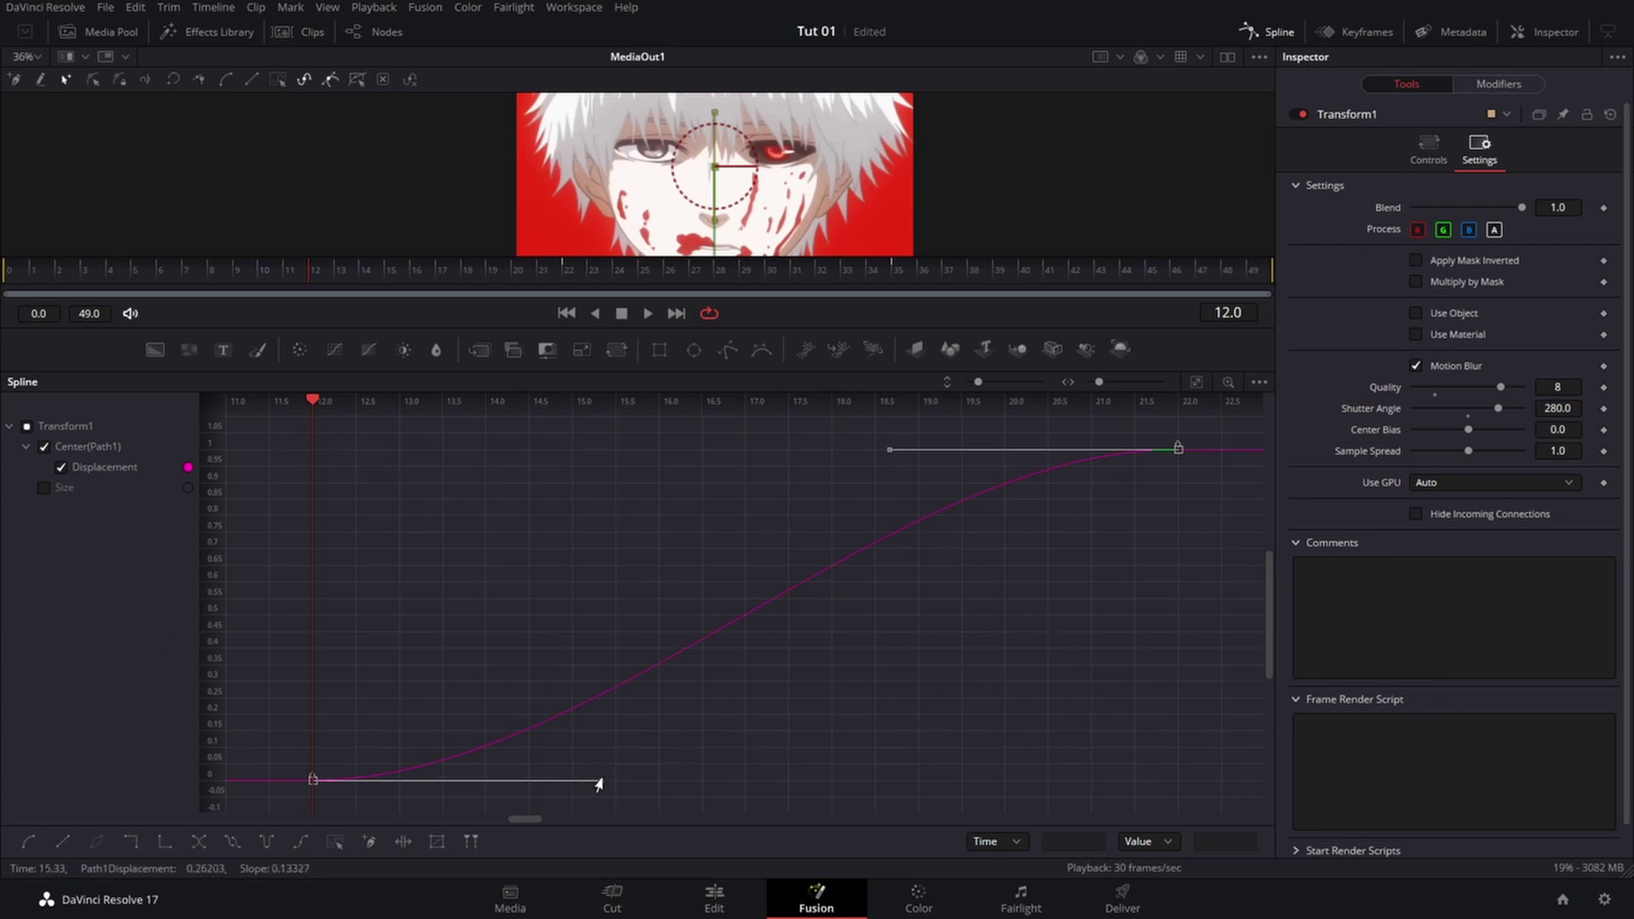
{"action": "left_click_drag", "start_coordinate": [601, 779], "coordinate": [301, 437]}
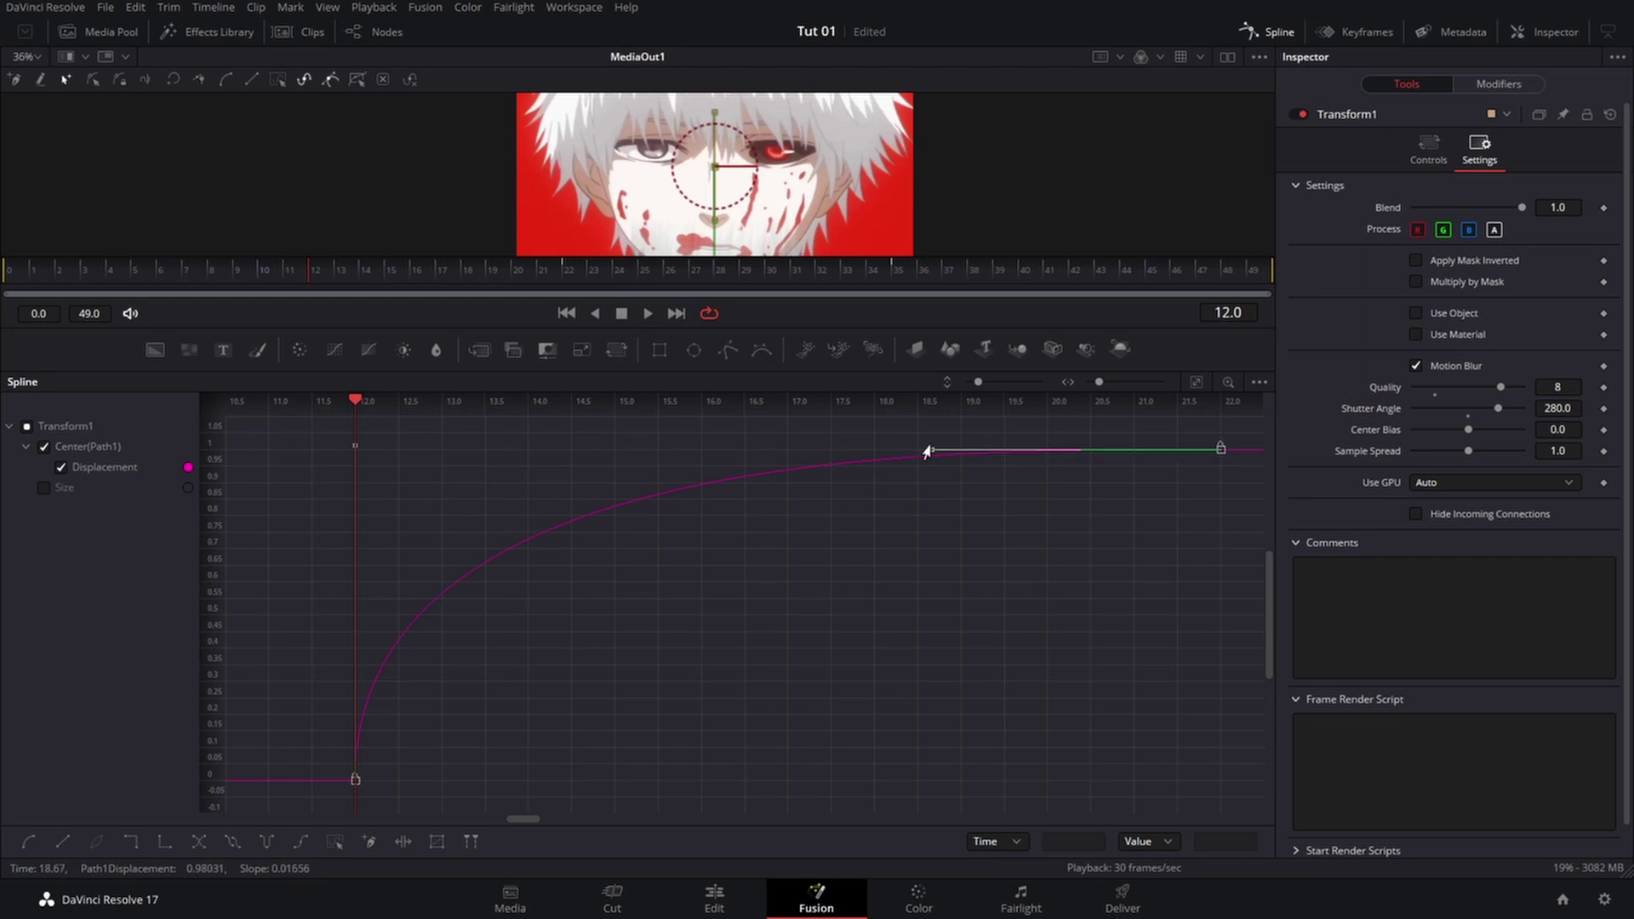
{"action": "left_click_drag", "start_coordinate": [931, 449], "coordinate": [521, 451]}
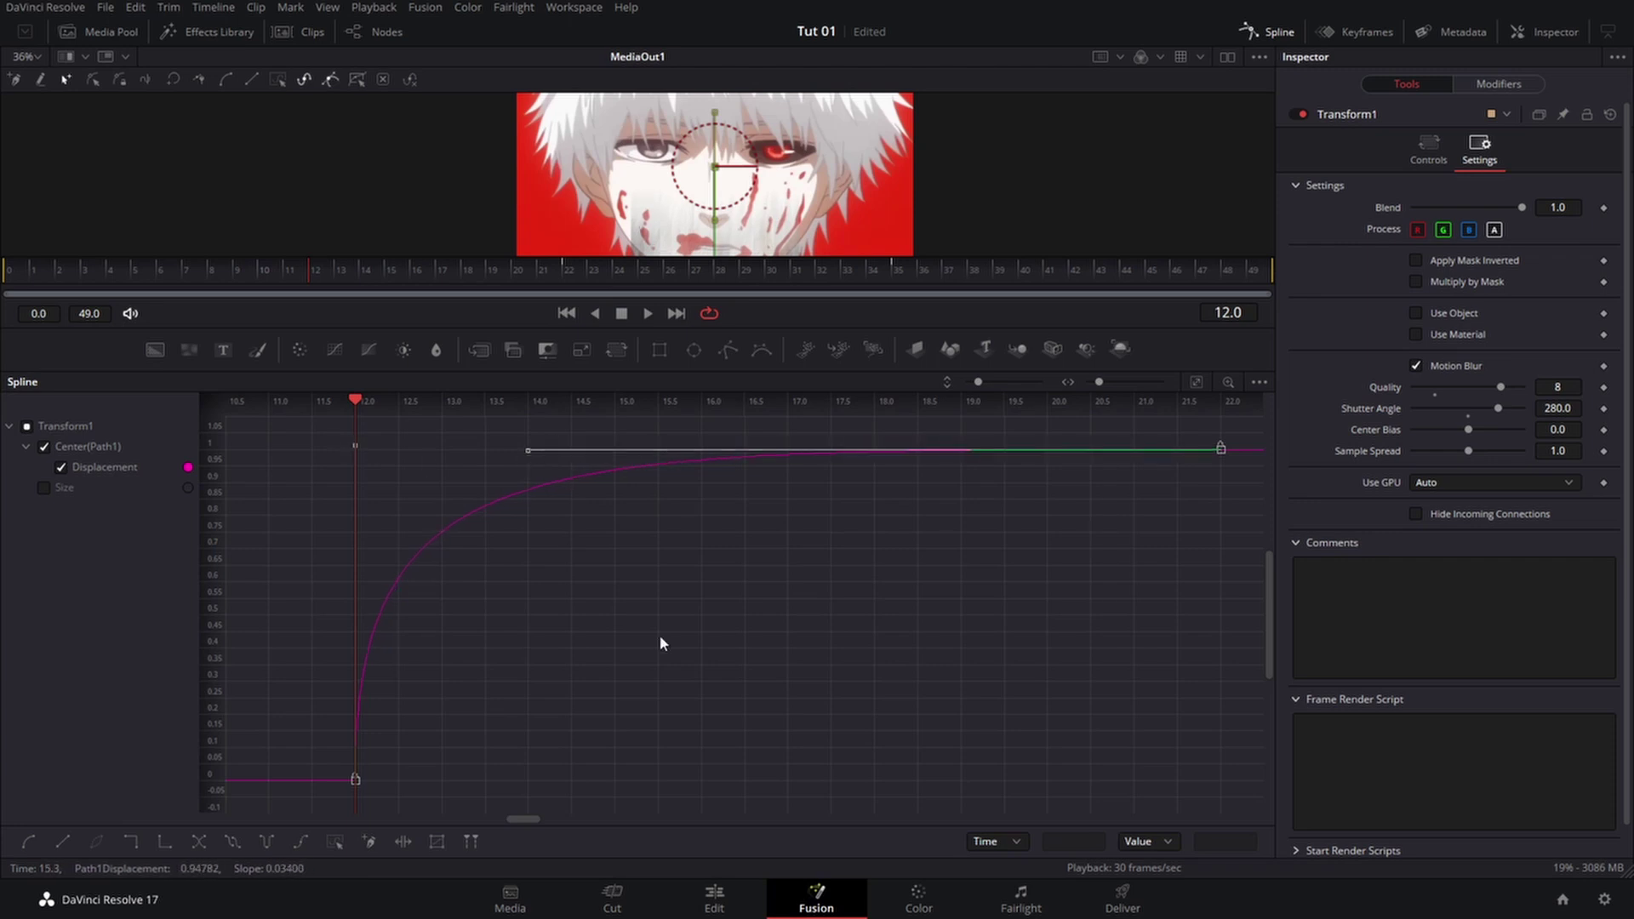
Remove the middle Size keyframes and shape Size into a sharp rise easing into 1.0.
{"action": "left_click", "coordinate": [62, 467]}
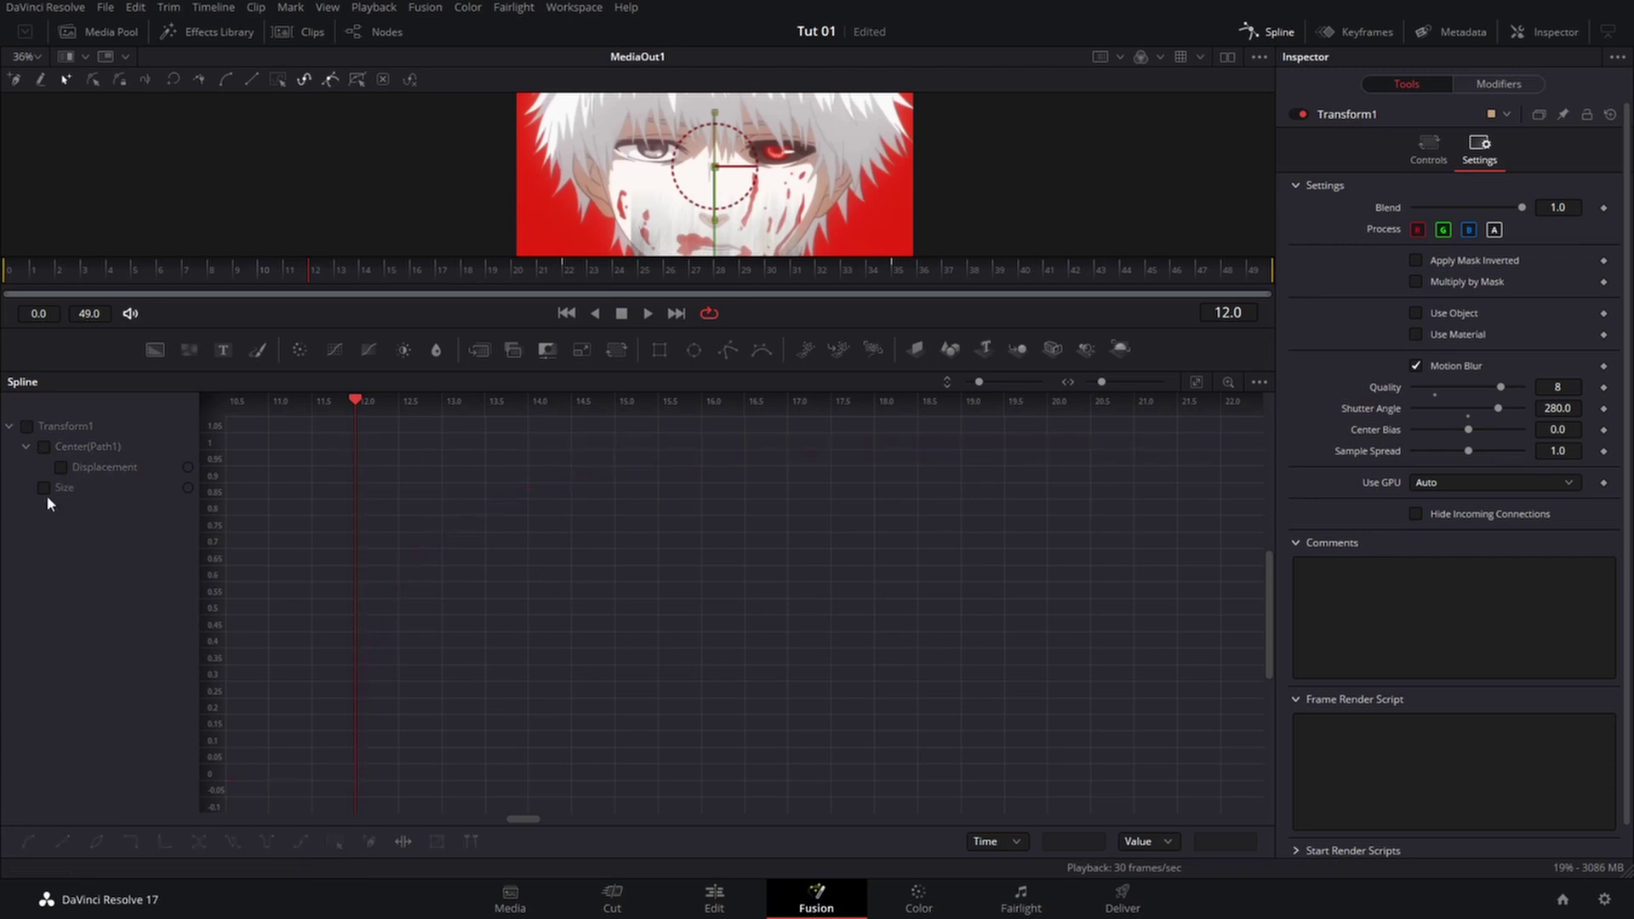
{"action": "left_click", "coordinate": [44, 488]}
{"action": "scroll", "coordinate": [643, 700], "scroll_direction": "down", "scroll_amount": 2}
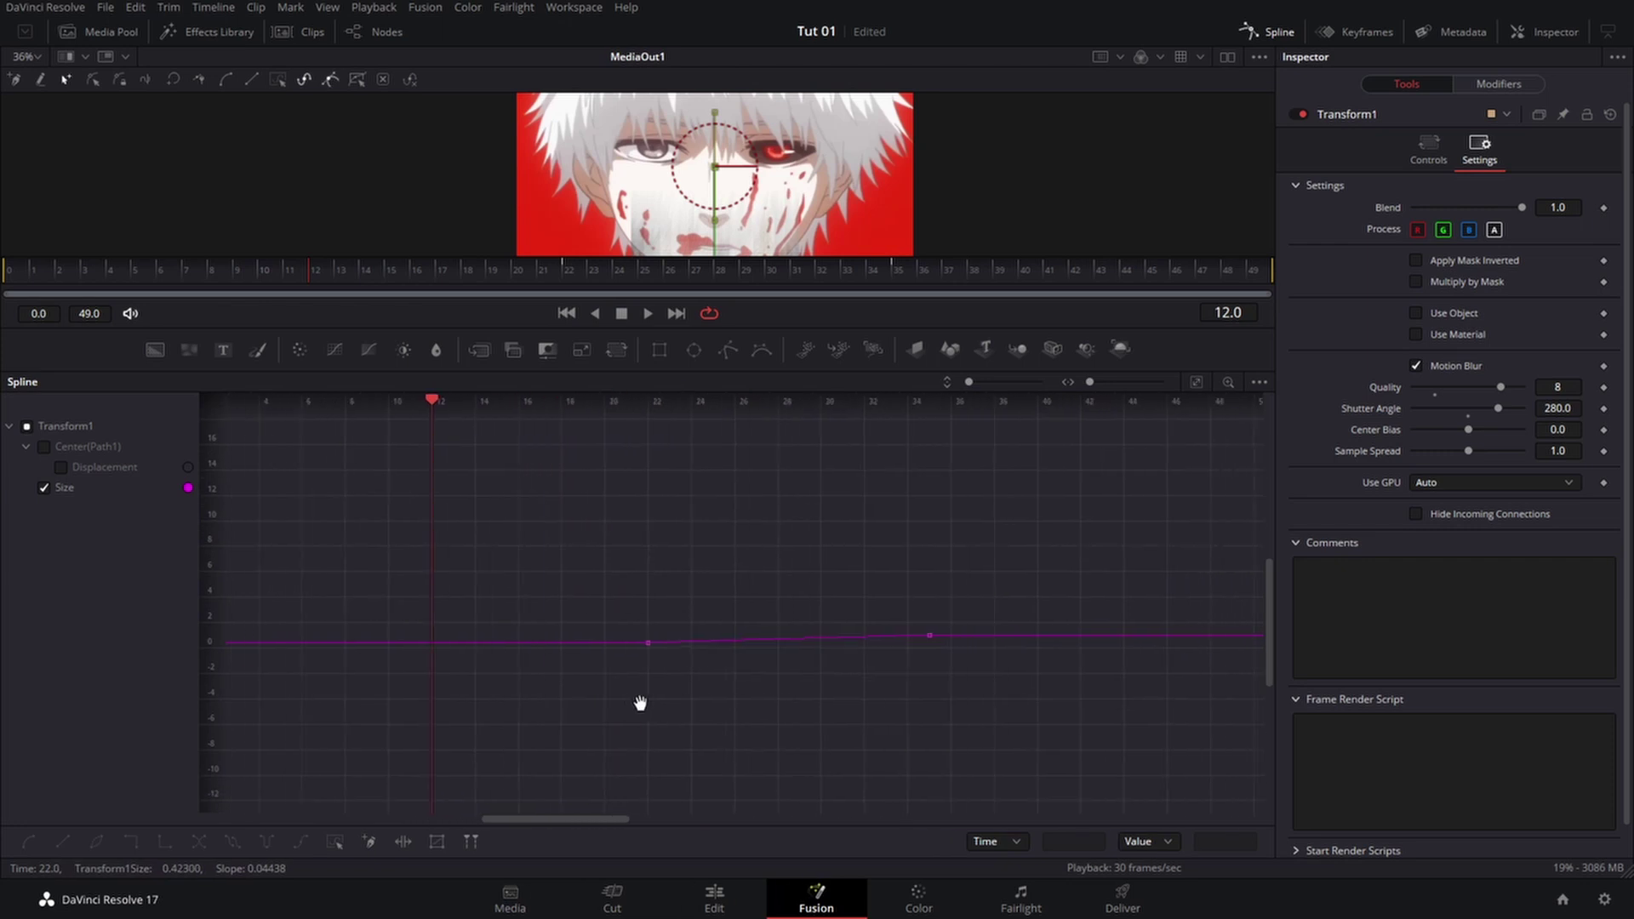
{"action": "left_click_drag", "start_coordinate": [559, 722], "coordinate": [1017, 596]}
{"action": "left_click", "coordinate": [1196, 383]}
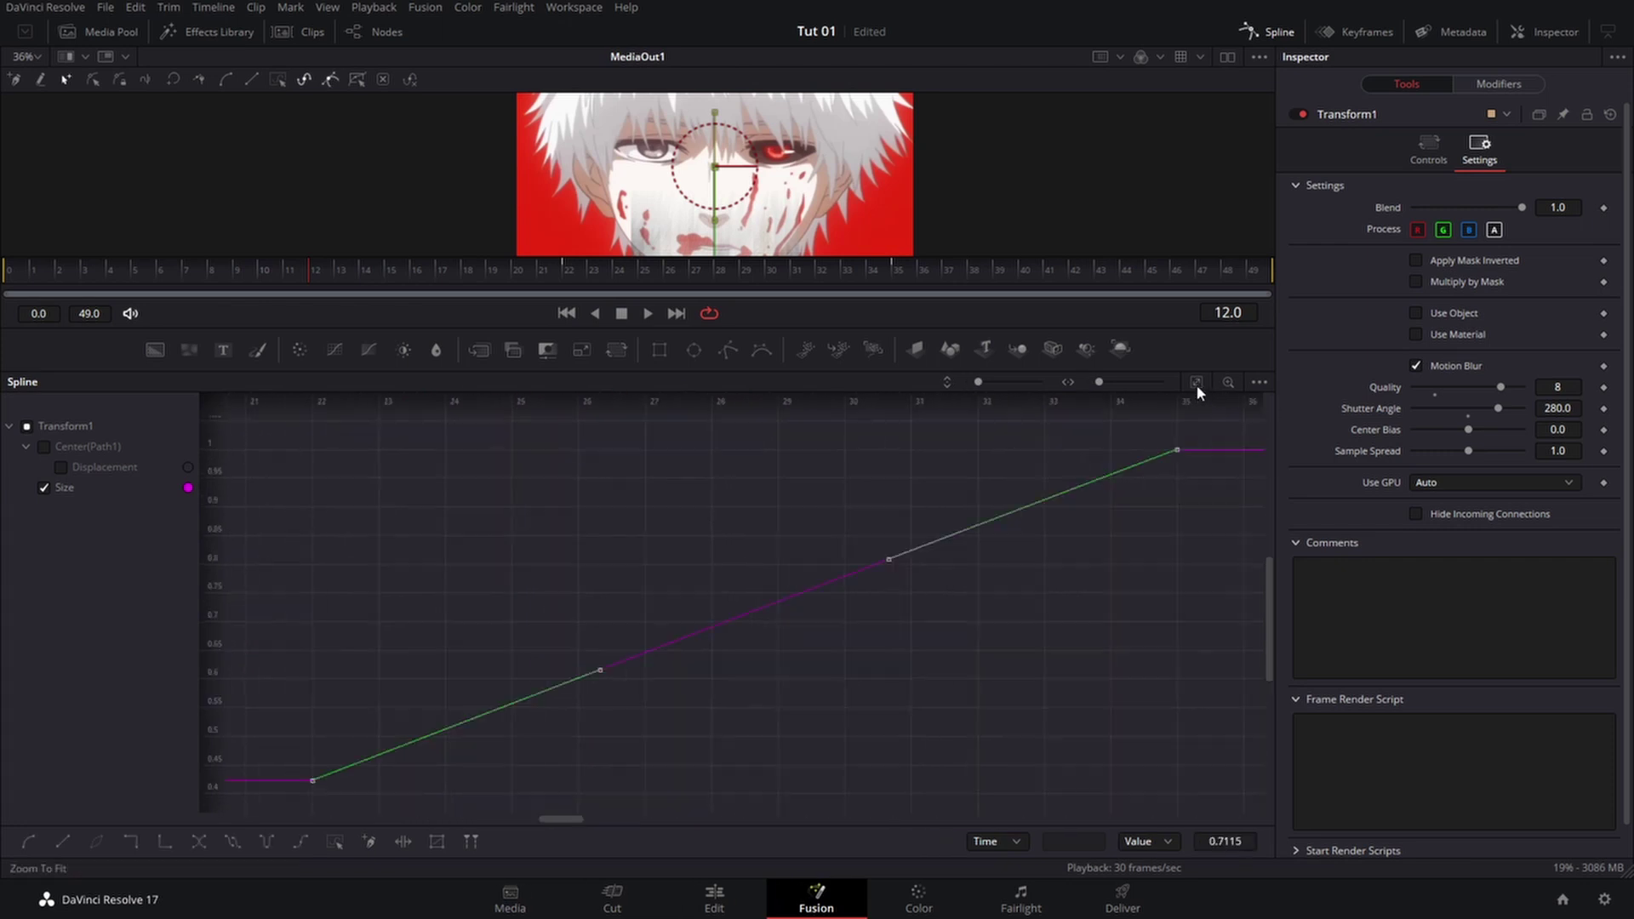
{"action": "key", "text": "Delete"}
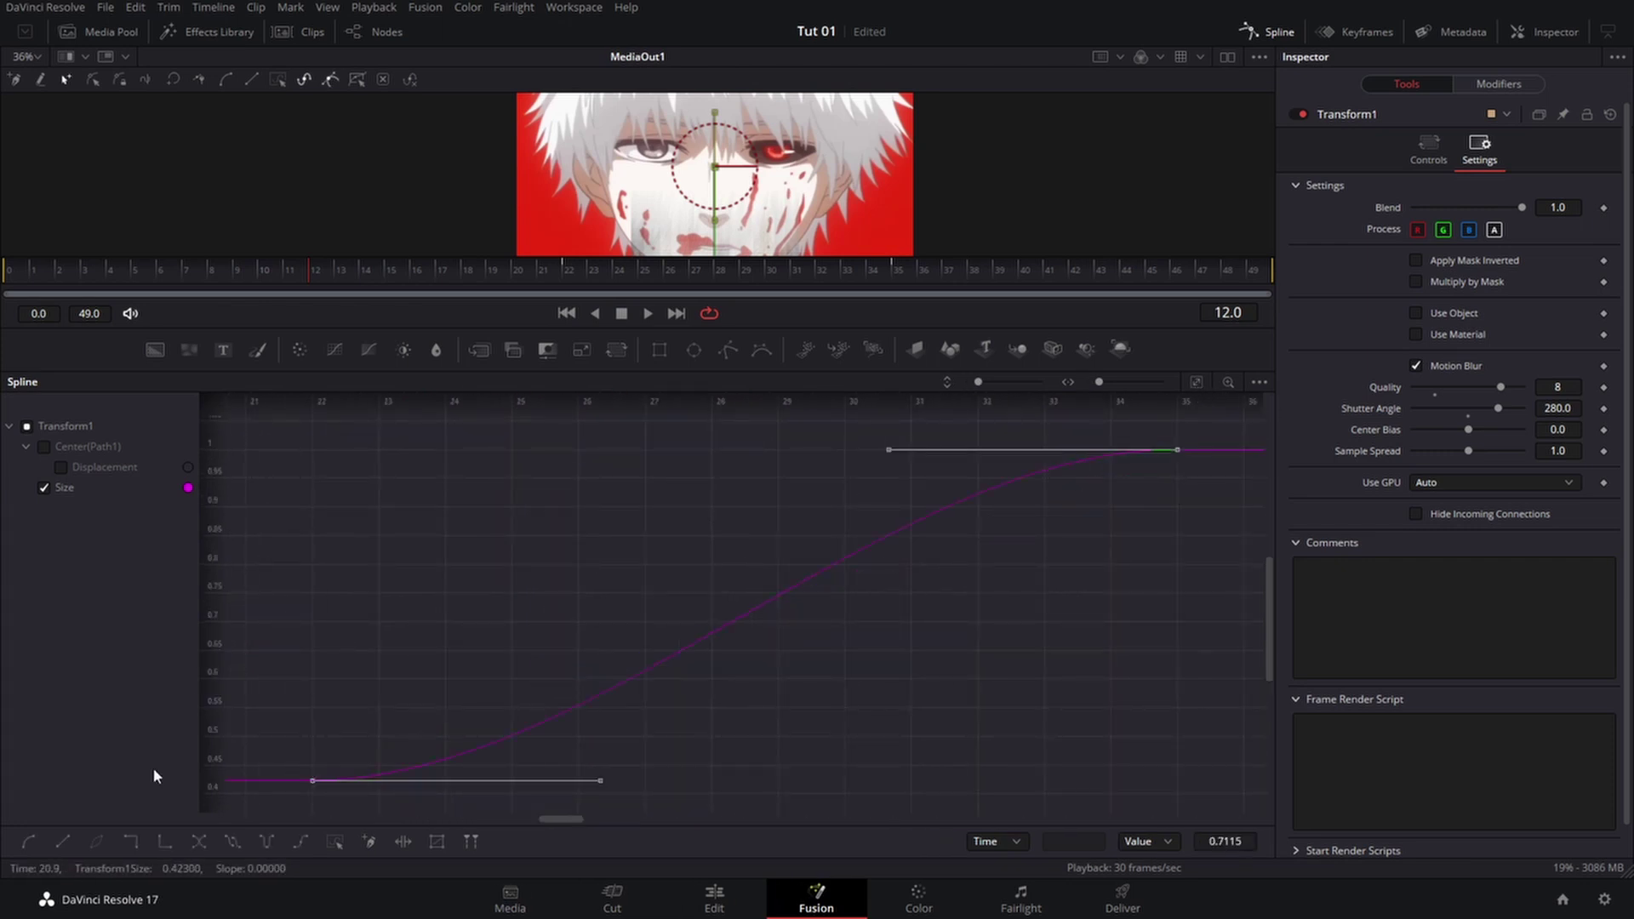
{"action": "left_click_drag", "start_coordinate": [599, 784], "coordinate": [218, 452]}
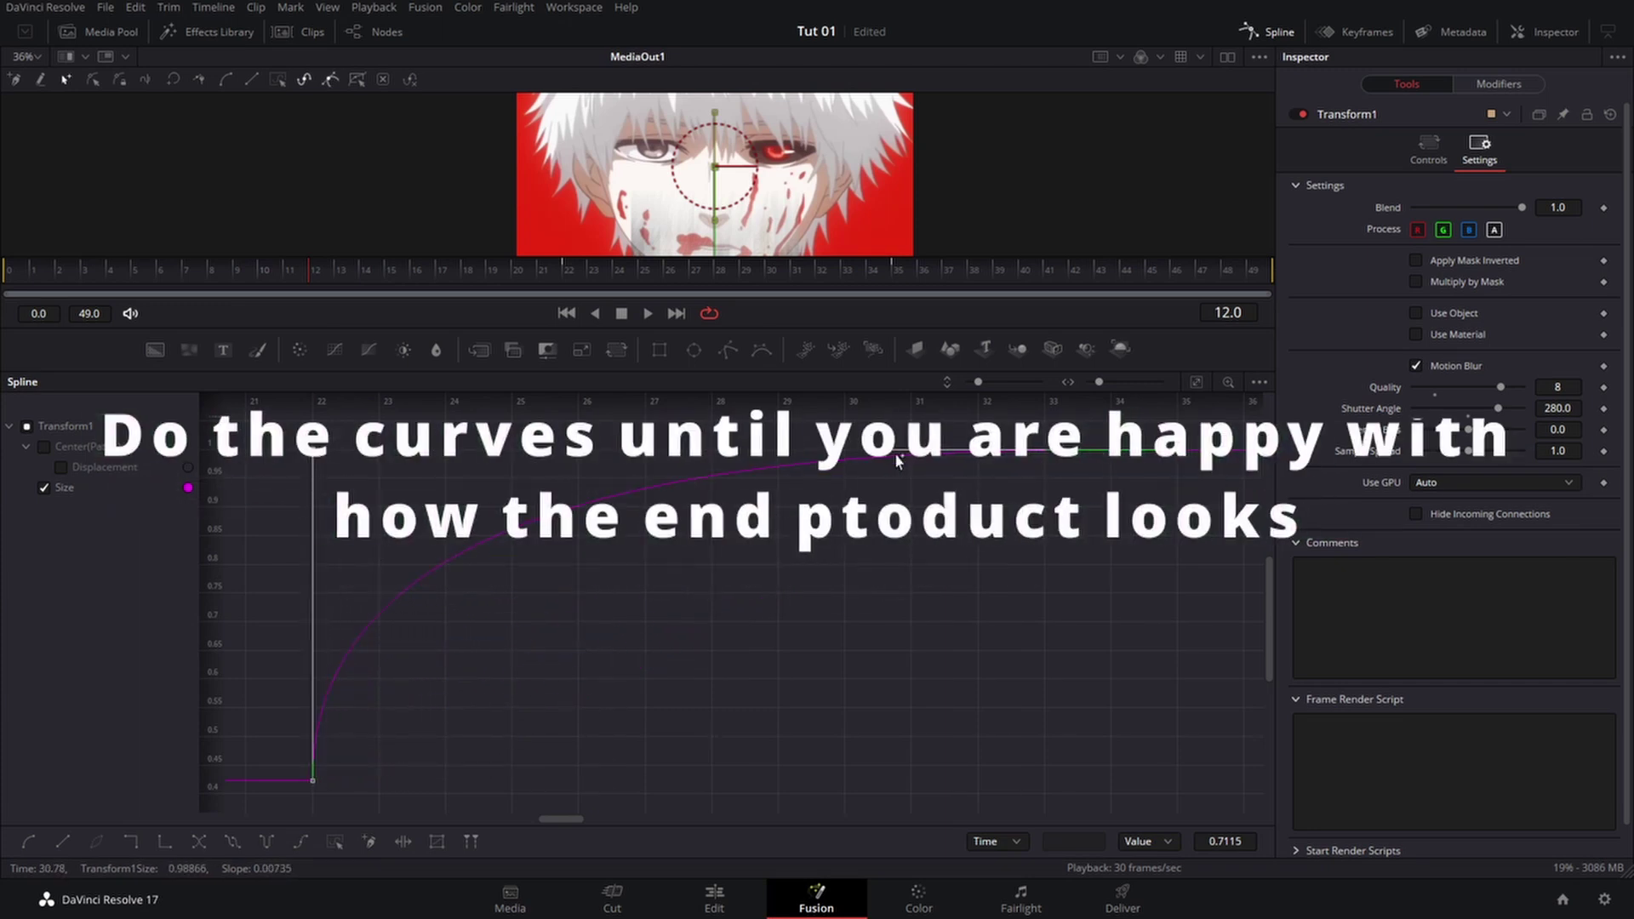
{"action": "left_click_drag", "start_coordinate": [889, 450], "coordinate": [485, 472]}
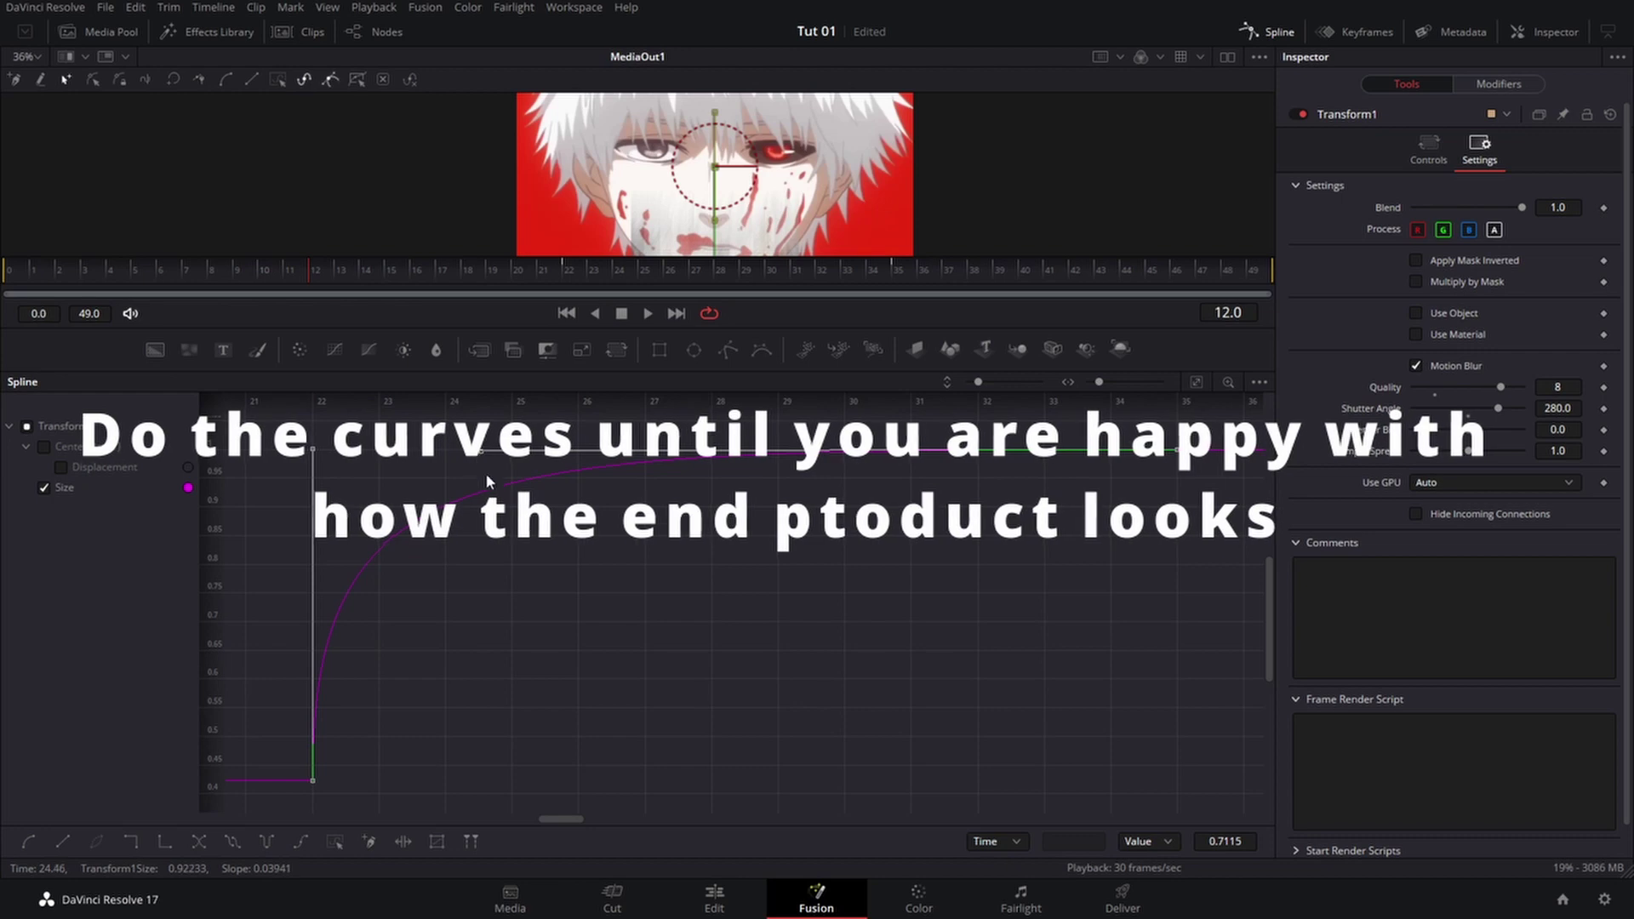
On the Edit page, play the pop-up transition back several times from just before it and from the start.
{"action": "left_click", "coordinate": [715, 900]}
{"action": "left_click", "coordinate": [800, 522]}
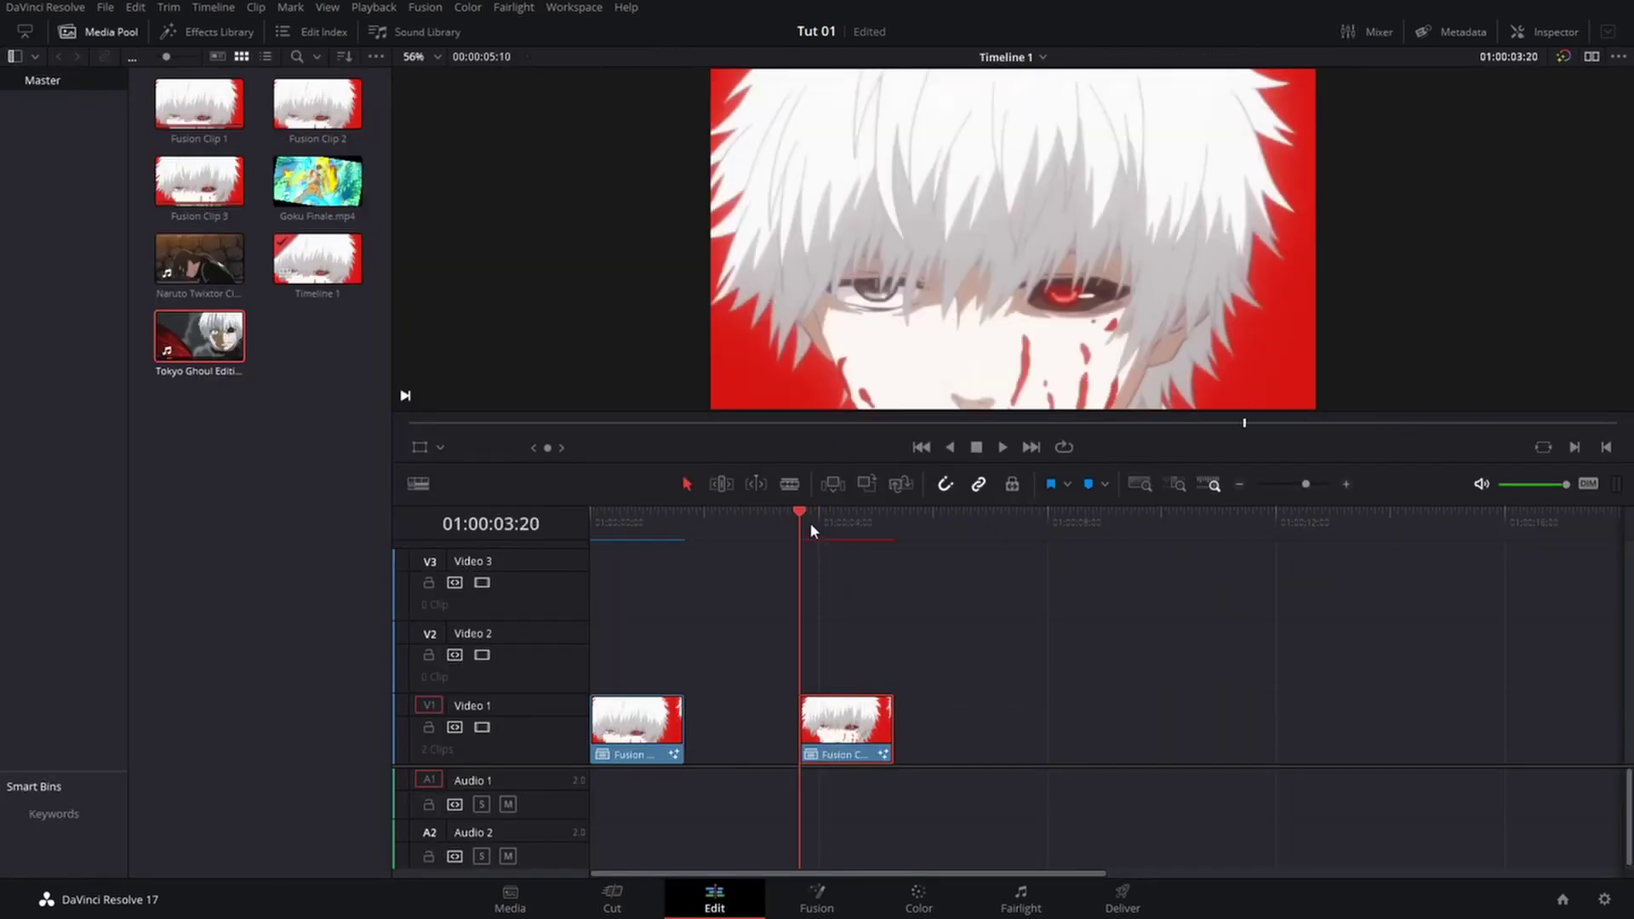
{"action": "key", "text": "space"}
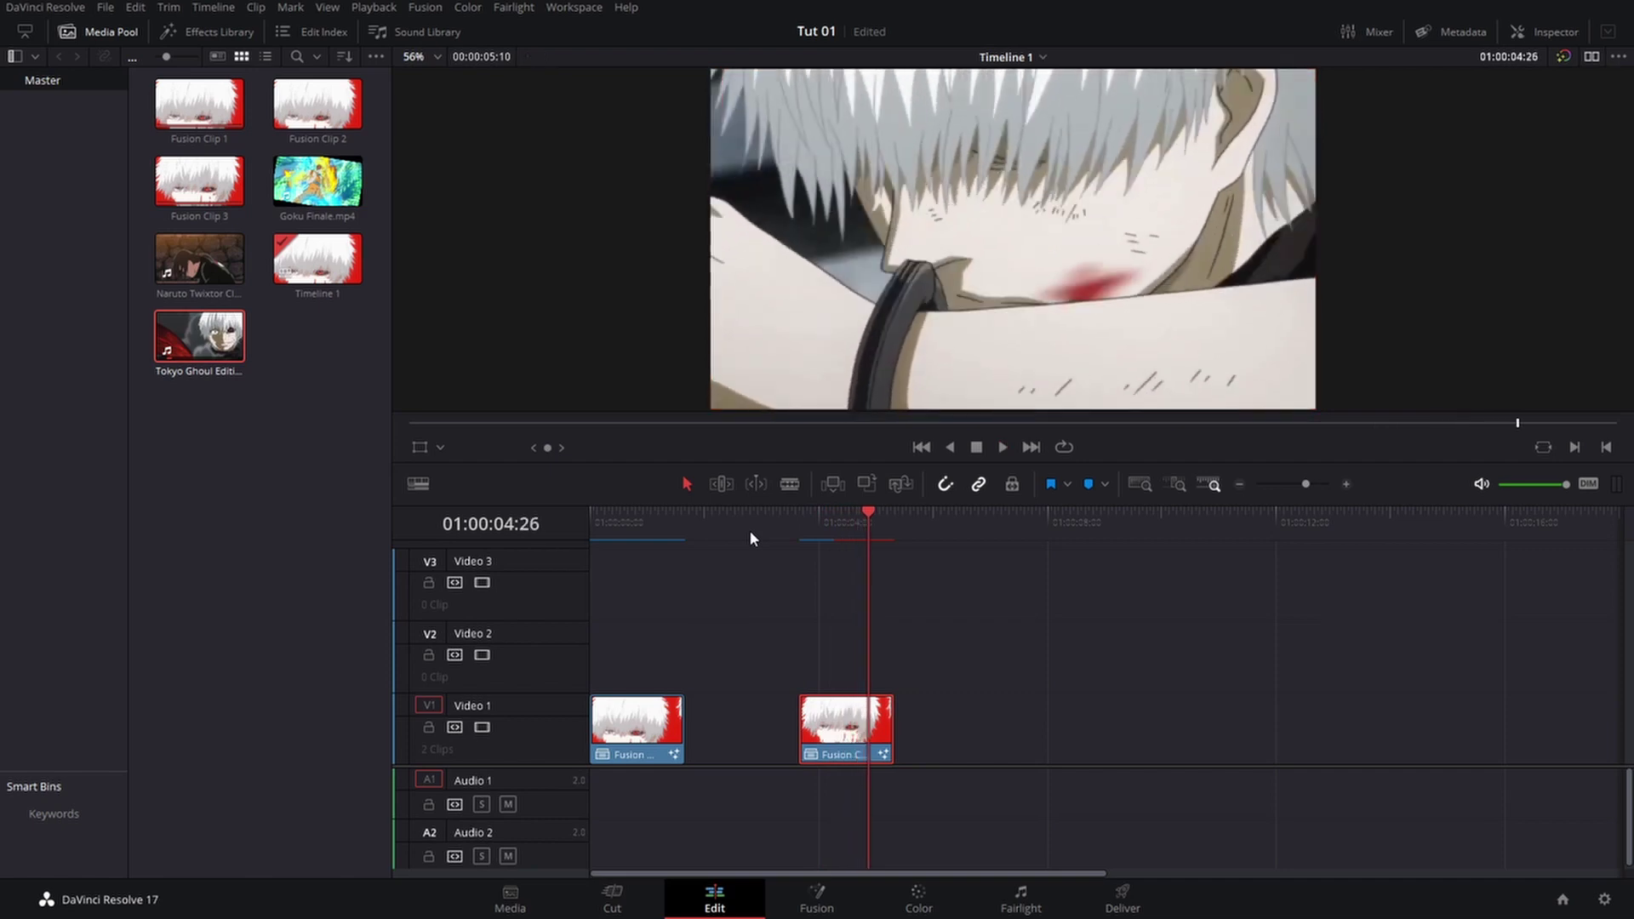
{"action": "key", "text": "space"}
{"action": "left_click", "coordinate": [776, 532]}
{"action": "key", "text": "space"}
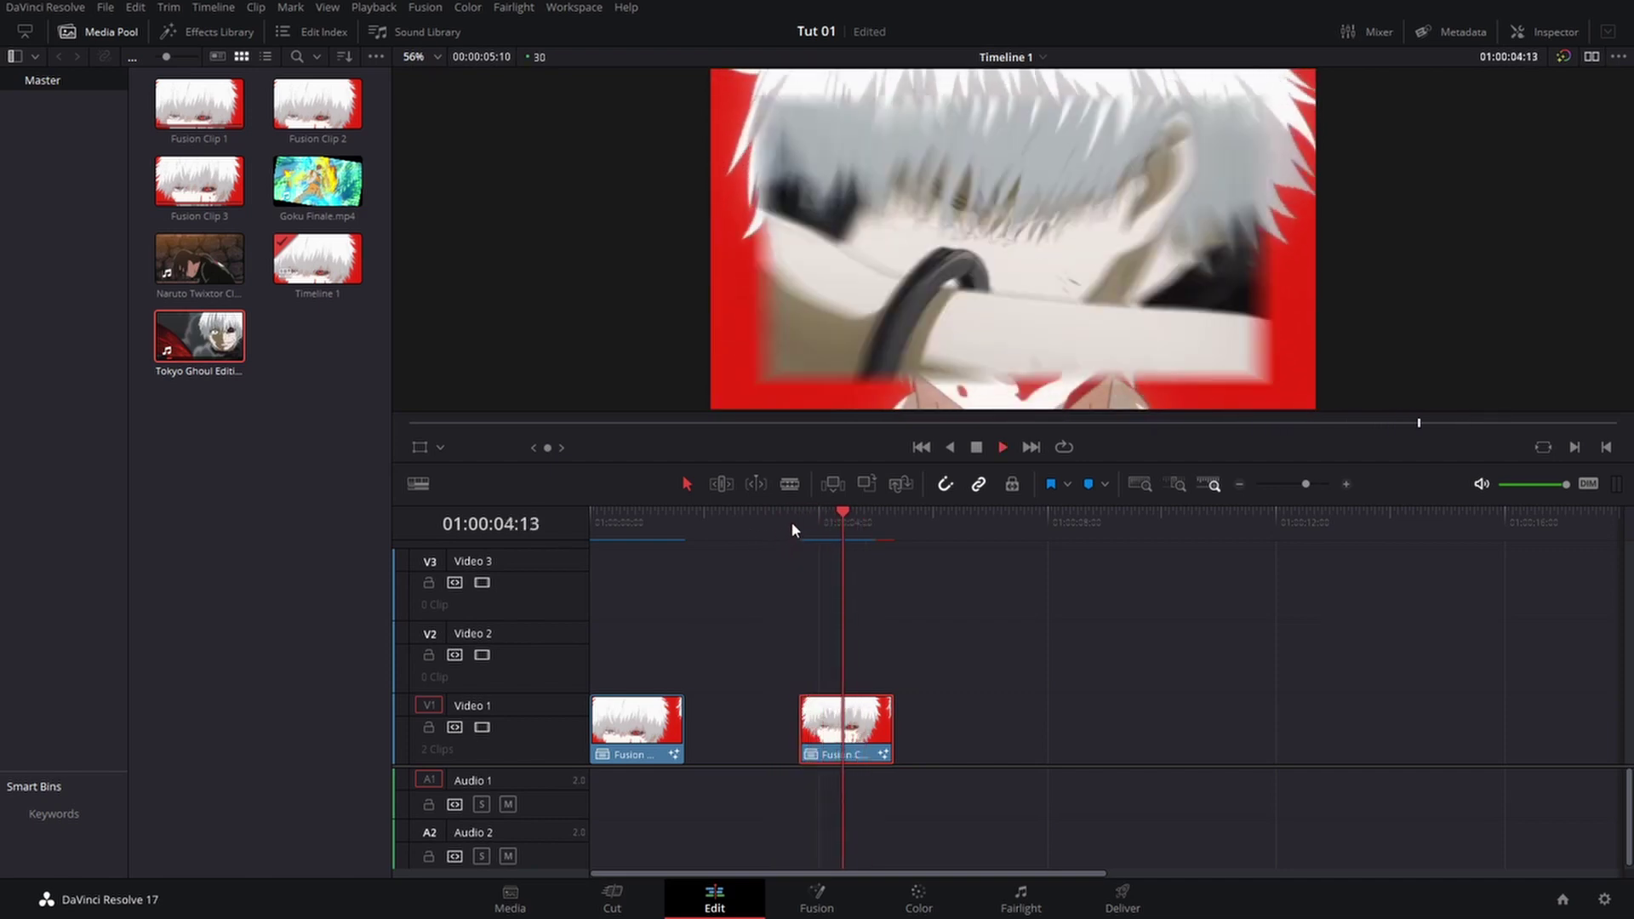
{"action": "key", "text": "space"}
{"action": "left_click", "coordinate": [598, 515]}
{"action": "key", "text": "space"}
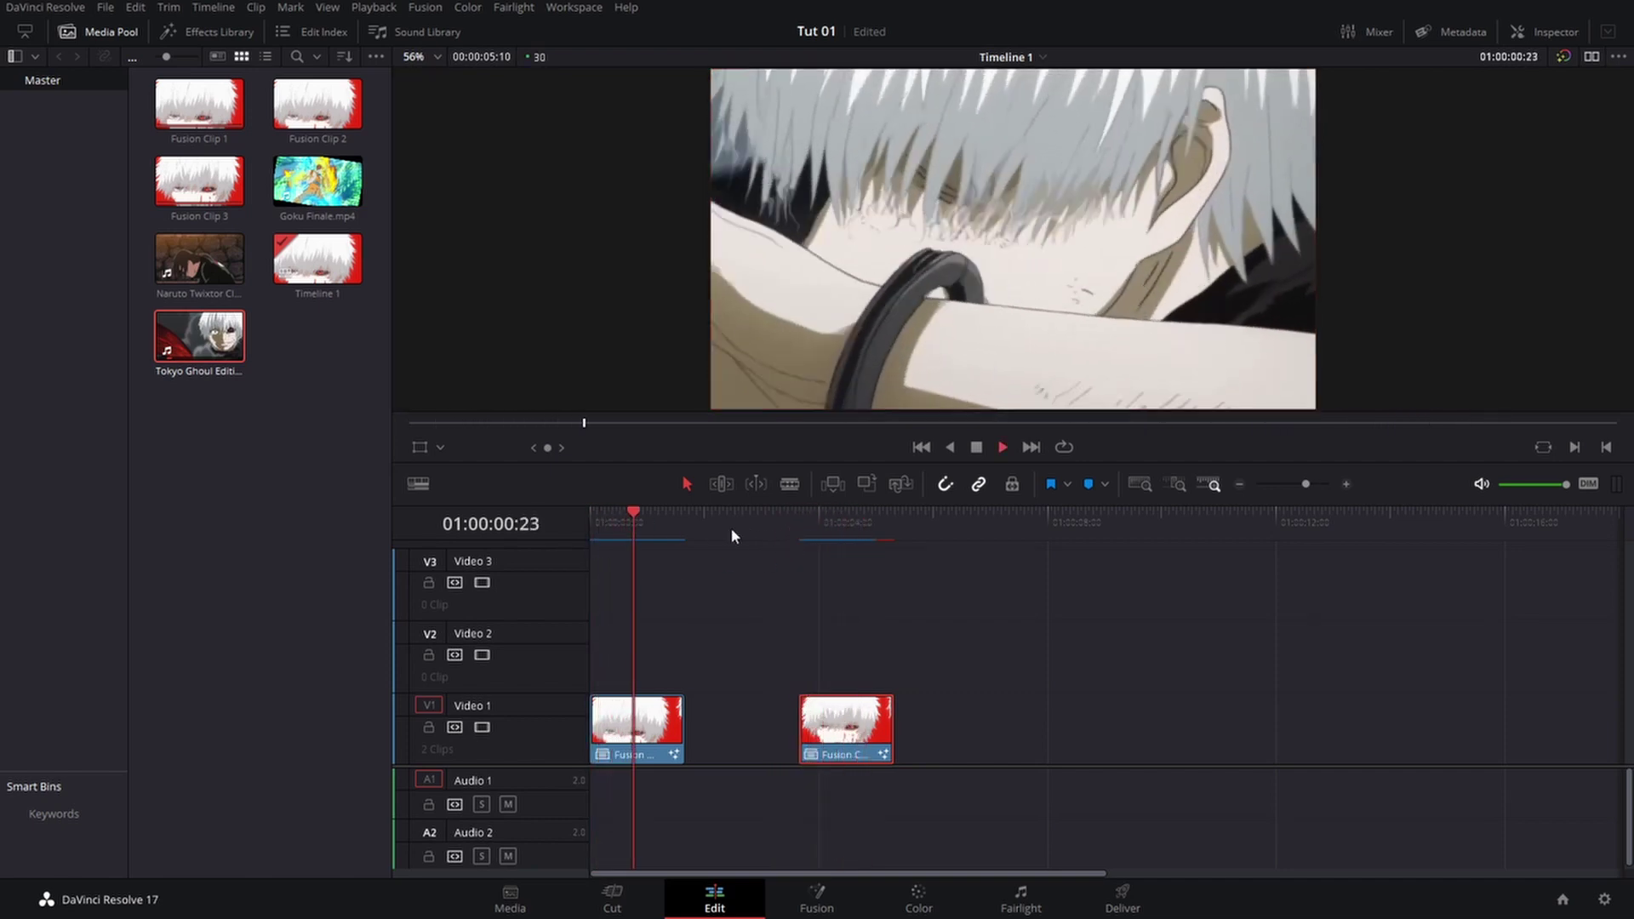
{"action": "left_click", "coordinate": [800, 522]}
{"action": "key", "text": "space"}
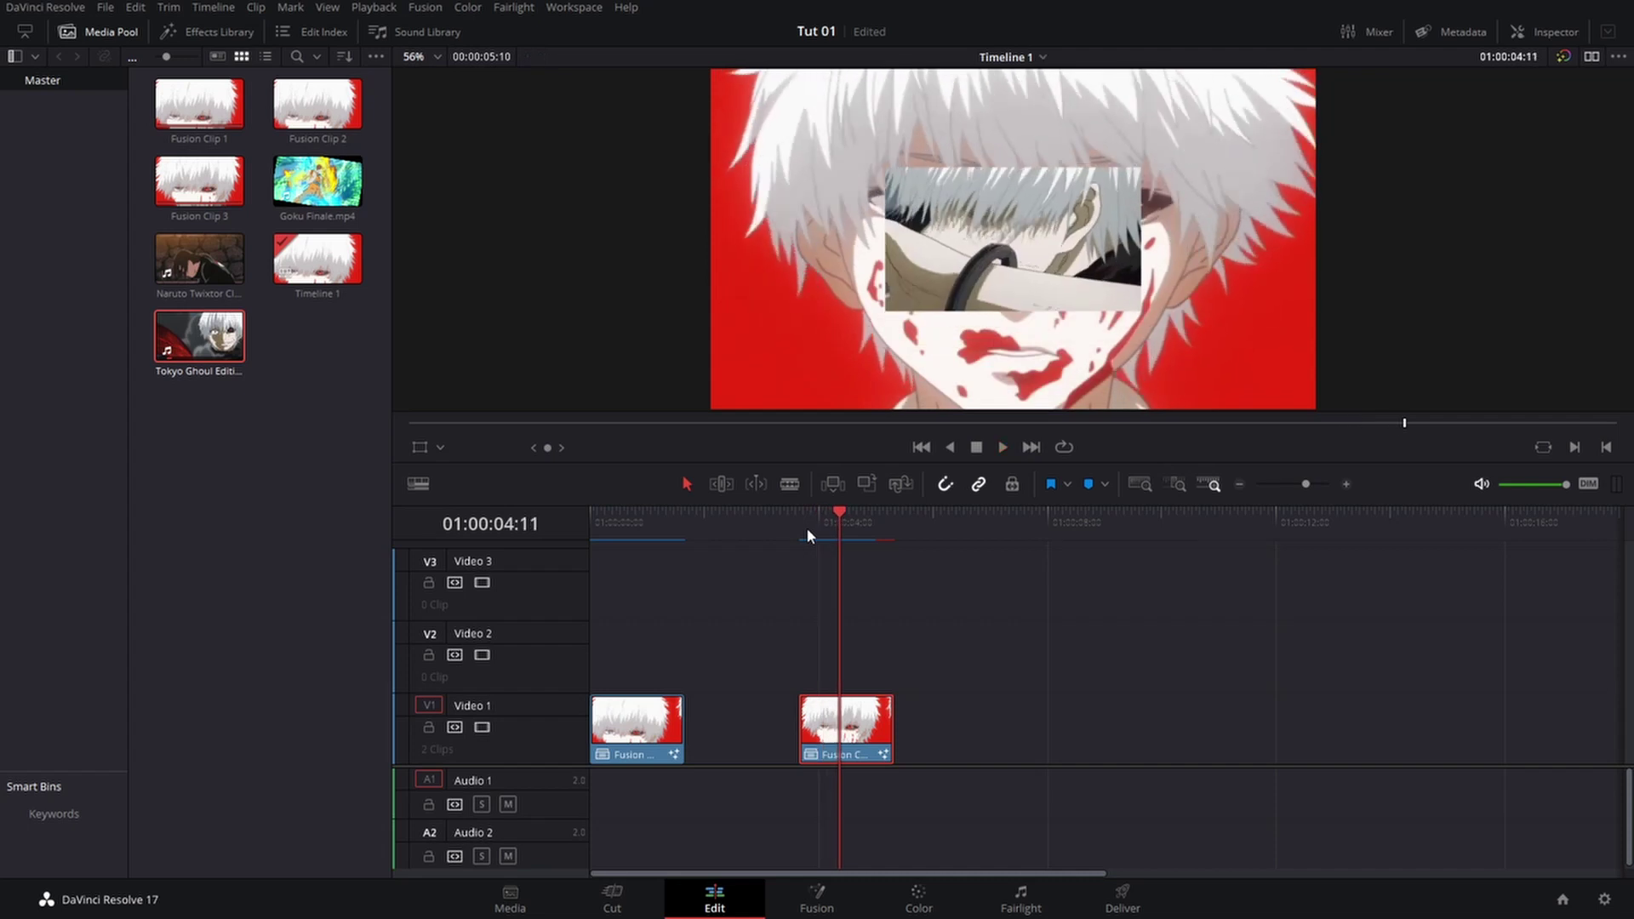